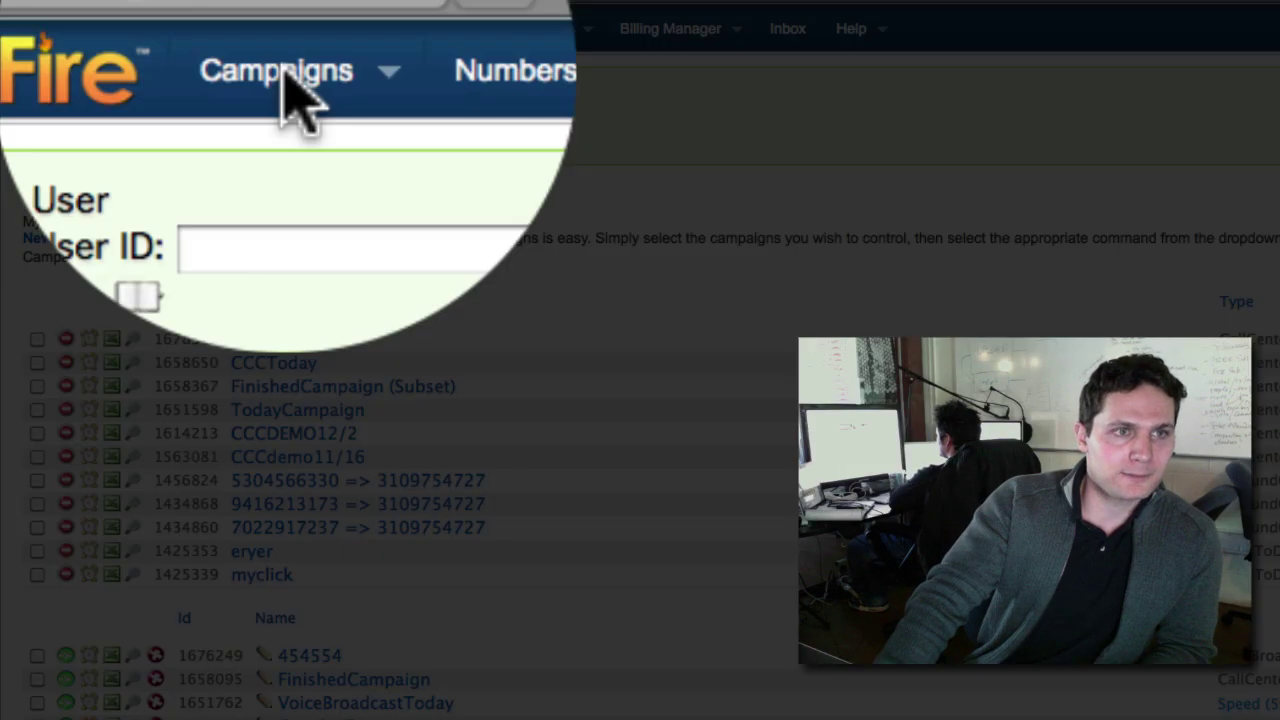
# Step: Create a new campaign of the first listed type, the one that uses the IVR designer
pyautogui.click(227, 30)
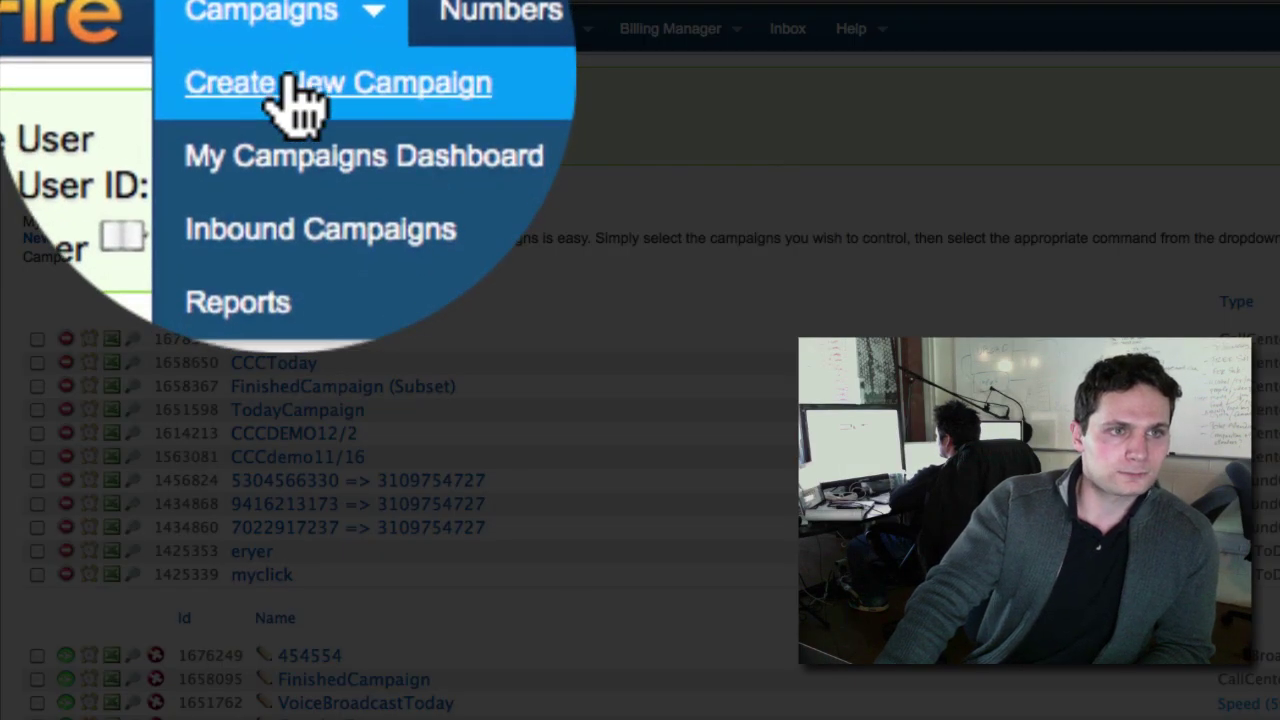
pyautogui.click(232, 53)
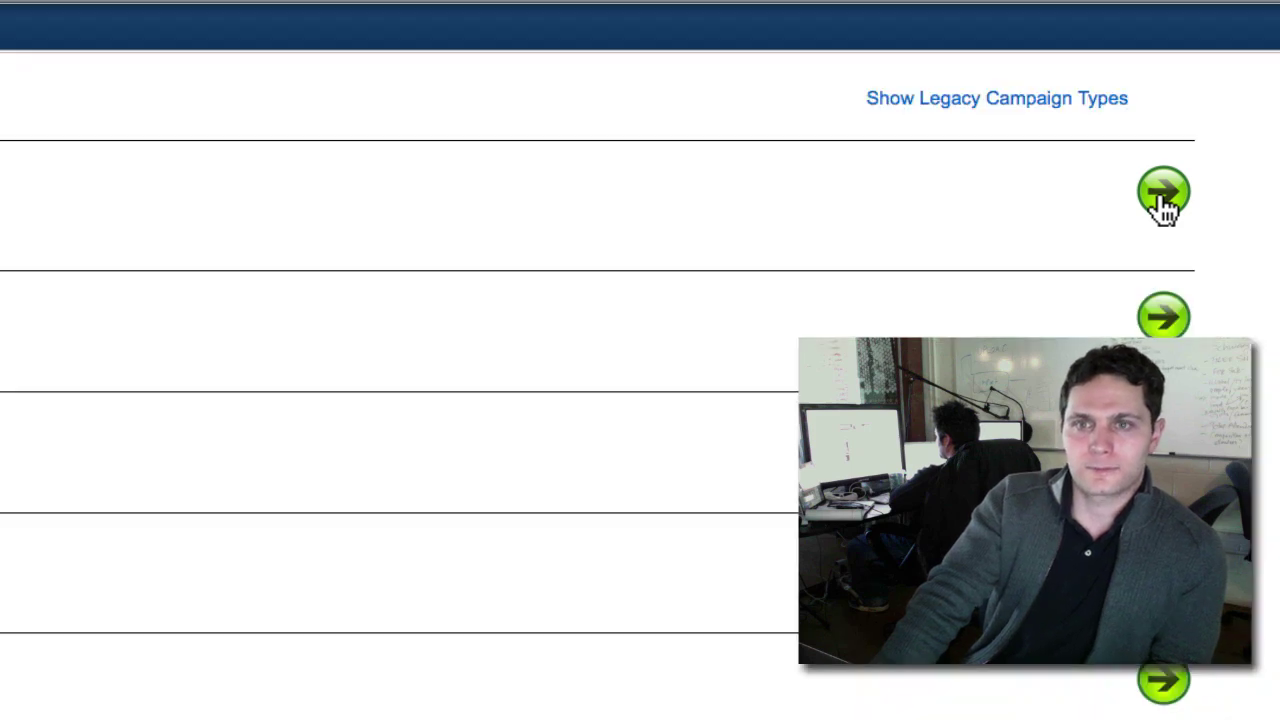
pyautogui.click(1164, 197)
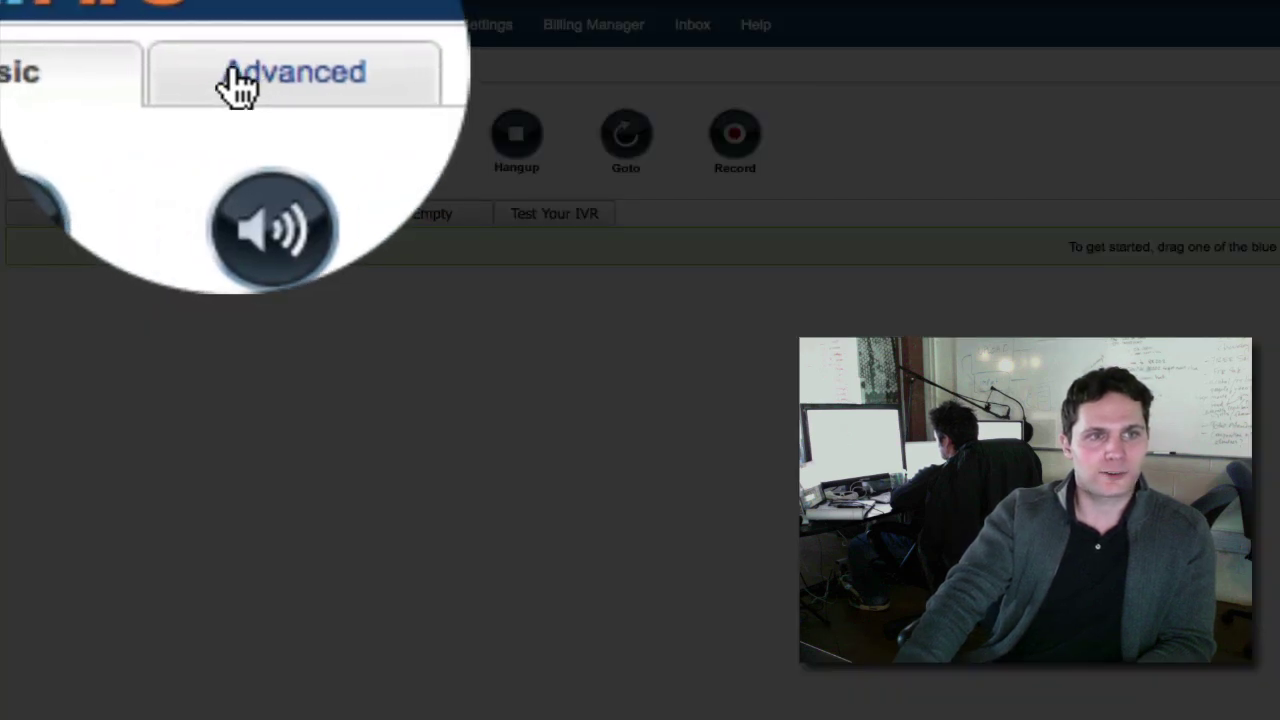
# Step: Add an answering machine detection (AMD) action named amd as the root of the IVR
pyautogui.click(172, 72)
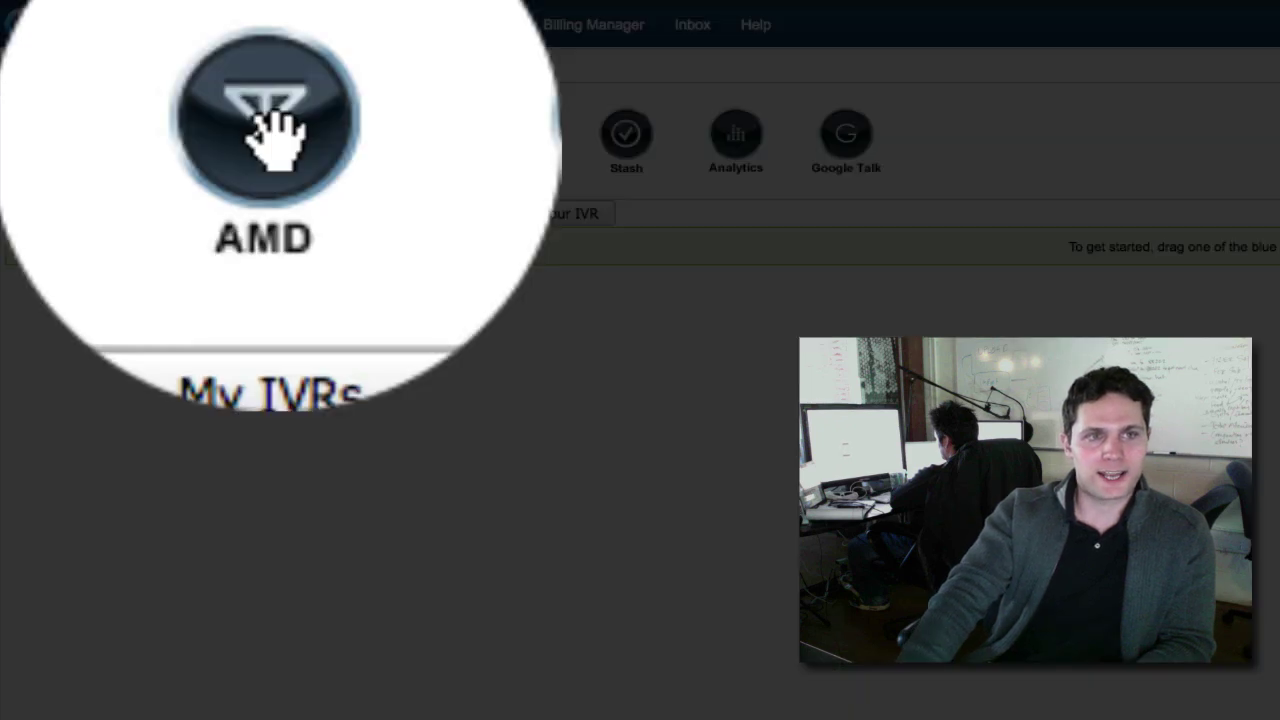
pyautogui.moveTo(186, 135); pyautogui.dragTo(183, 256)
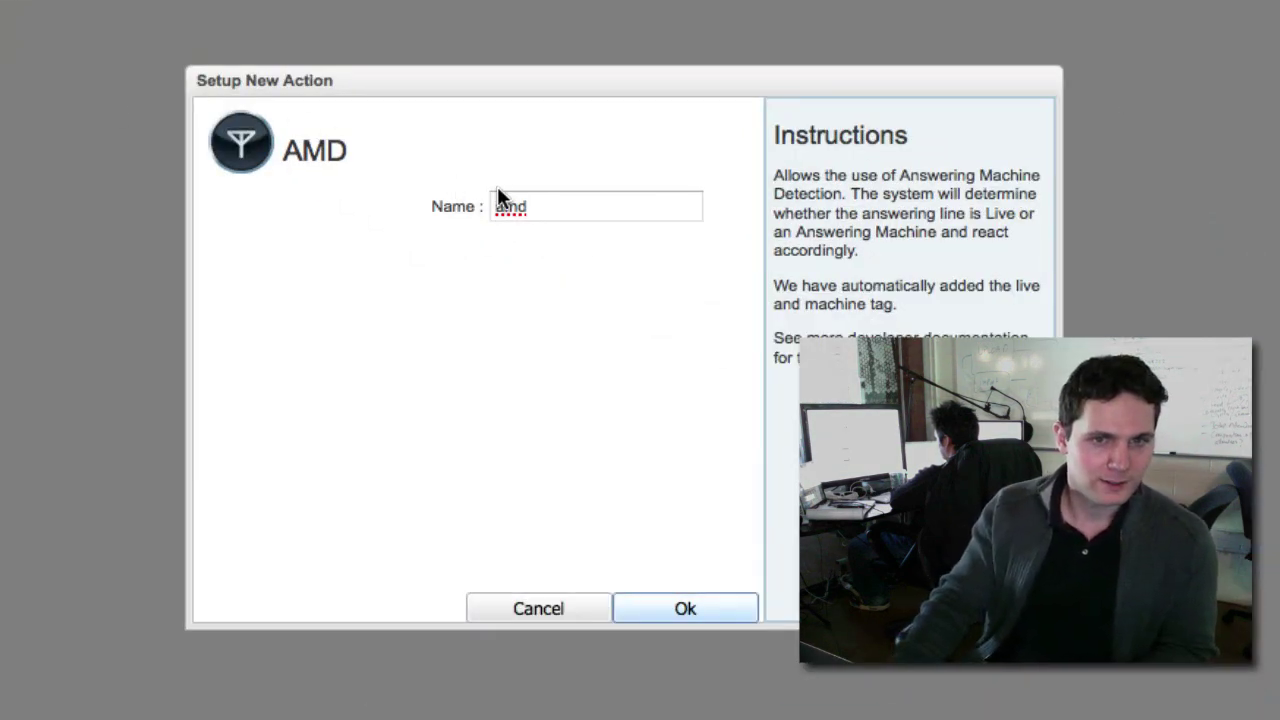
pyautogui.click(563, 206)
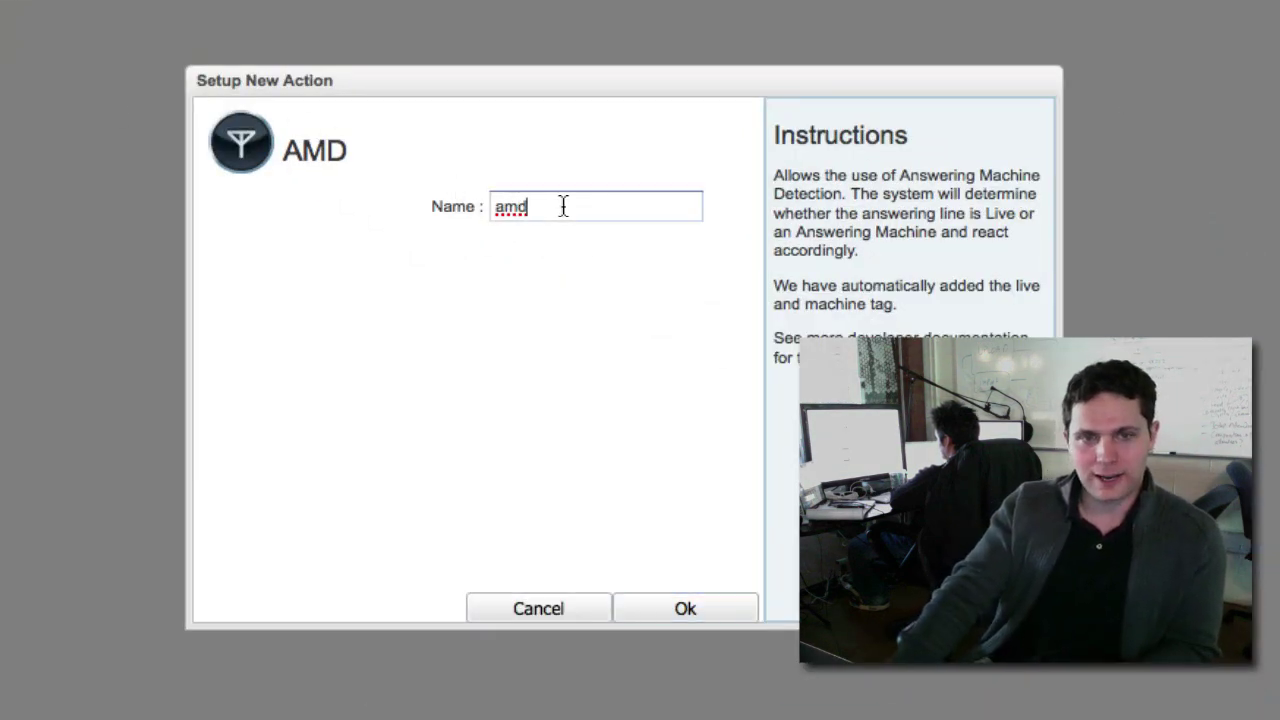
pyautogui.click(717, 614)
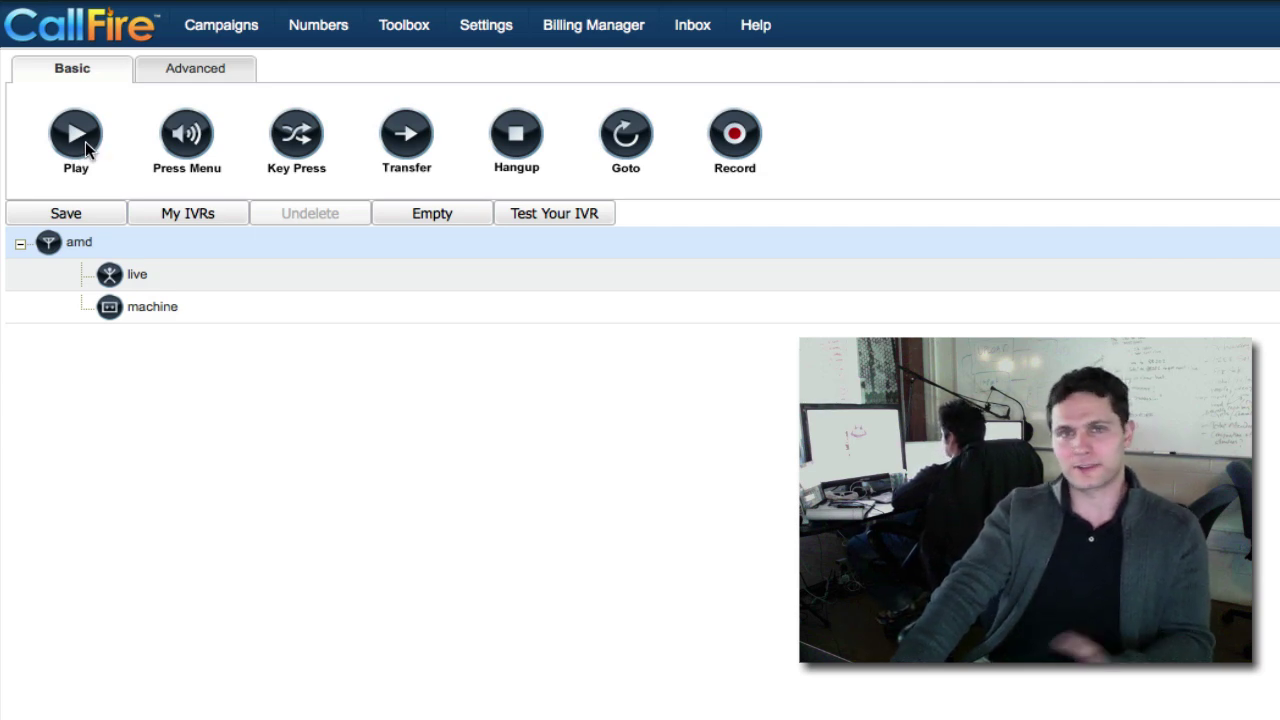
# Step: Under the machine branch, add a Play action using recorded sound "447049 - Aug_20_16:12:00.wav test", followed by a Hangup action named hangup
pyautogui.moveTo(85, 141); pyautogui.dragTo(97, 180)
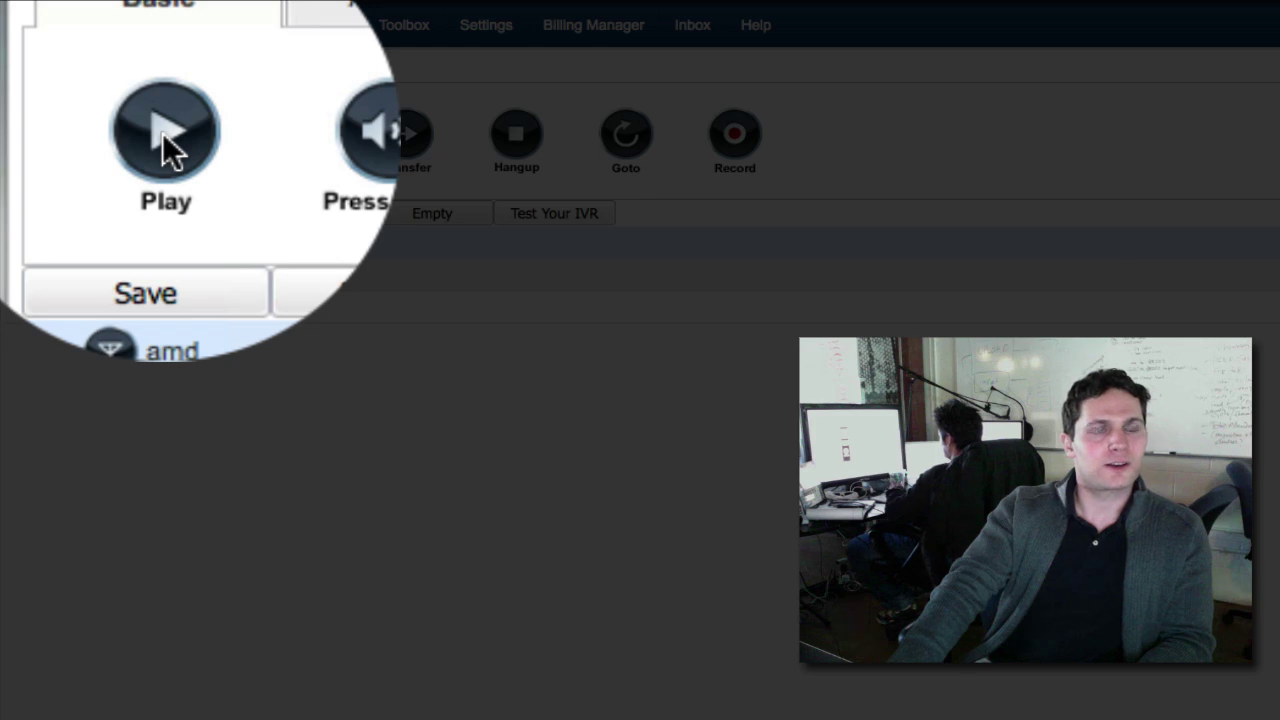
pyautogui.moveTo(162, 132); pyautogui.dragTo(194, 323)
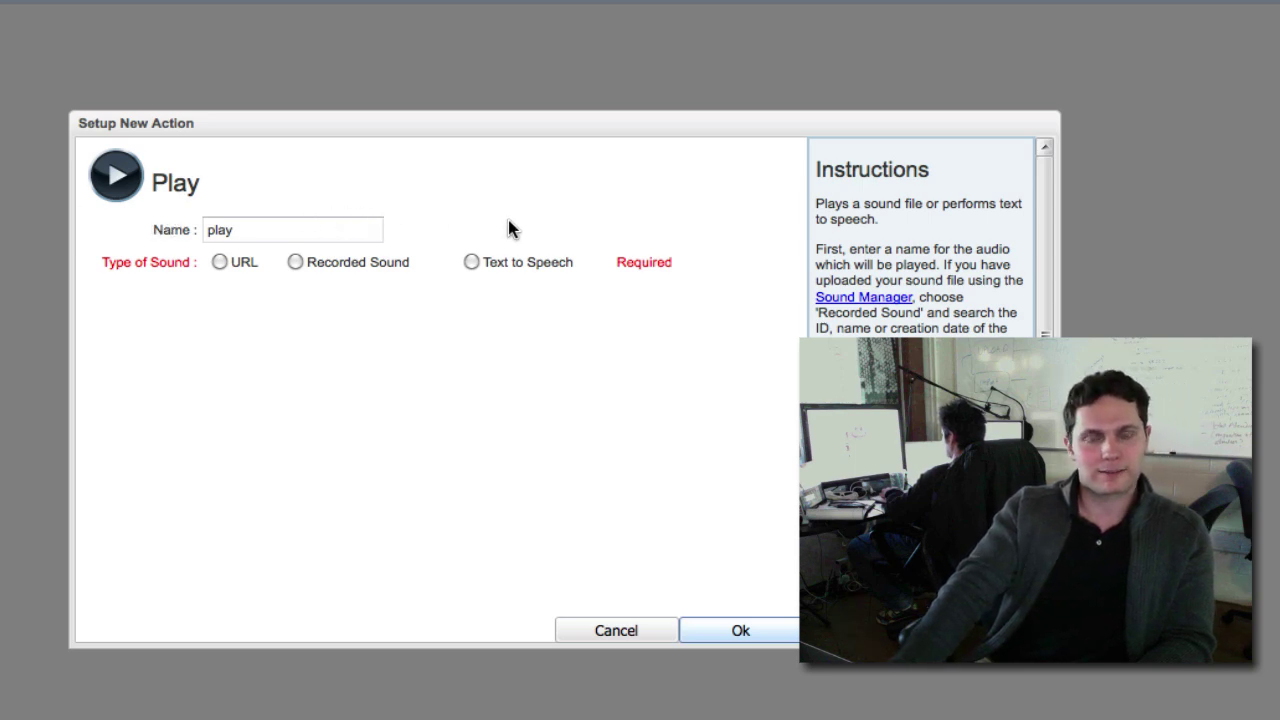
pyautogui.click(296, 264)
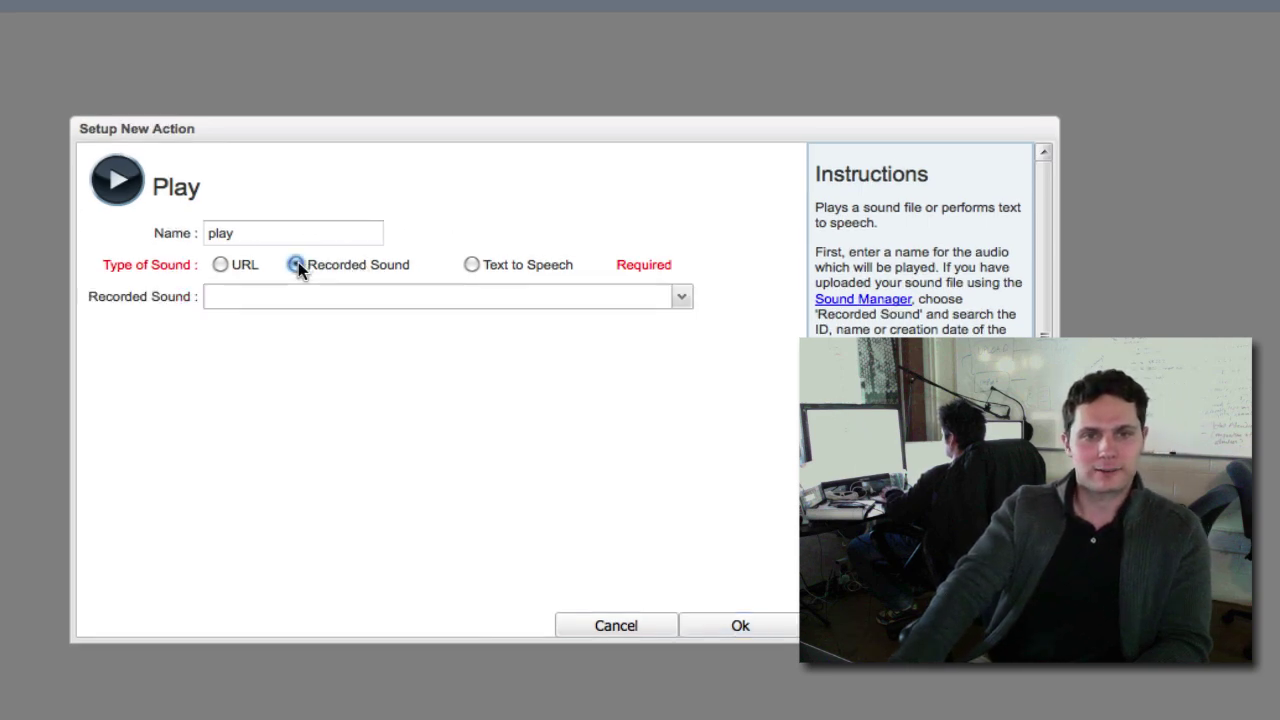
pyautogui.click(682, 298)
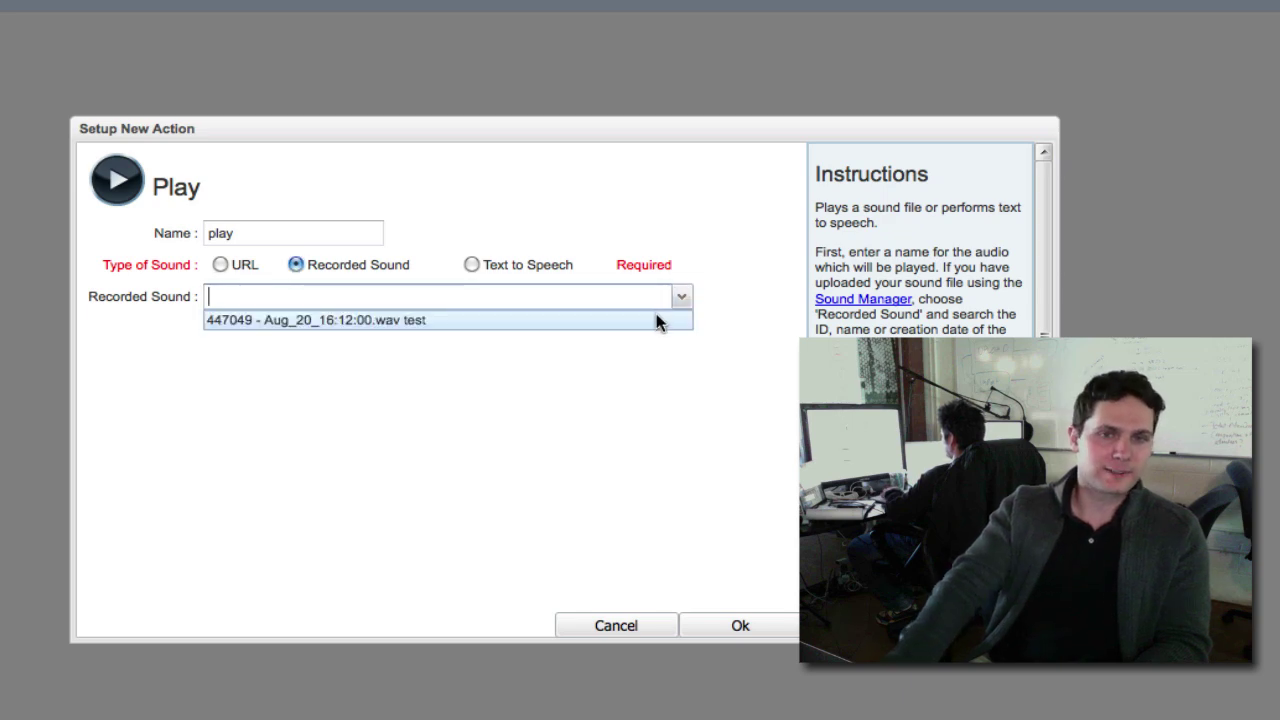
pyautogui.click(657, 320)
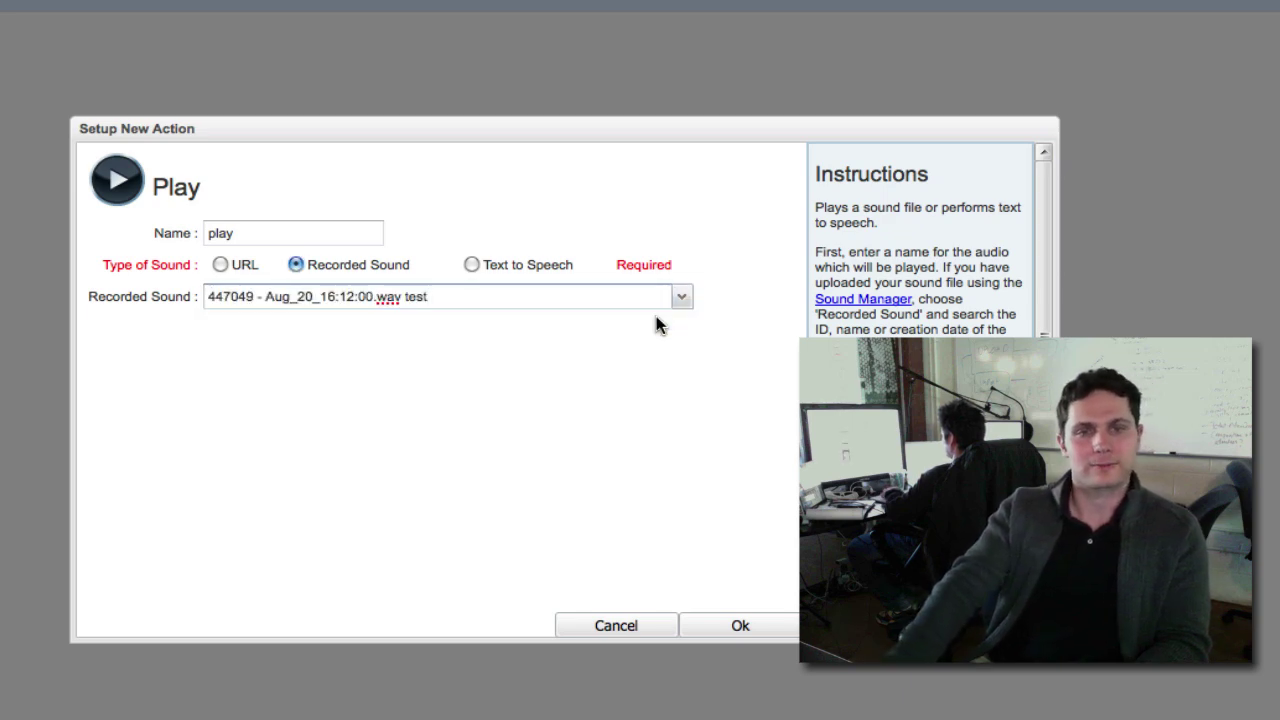
pyautogui.click(740, 626)
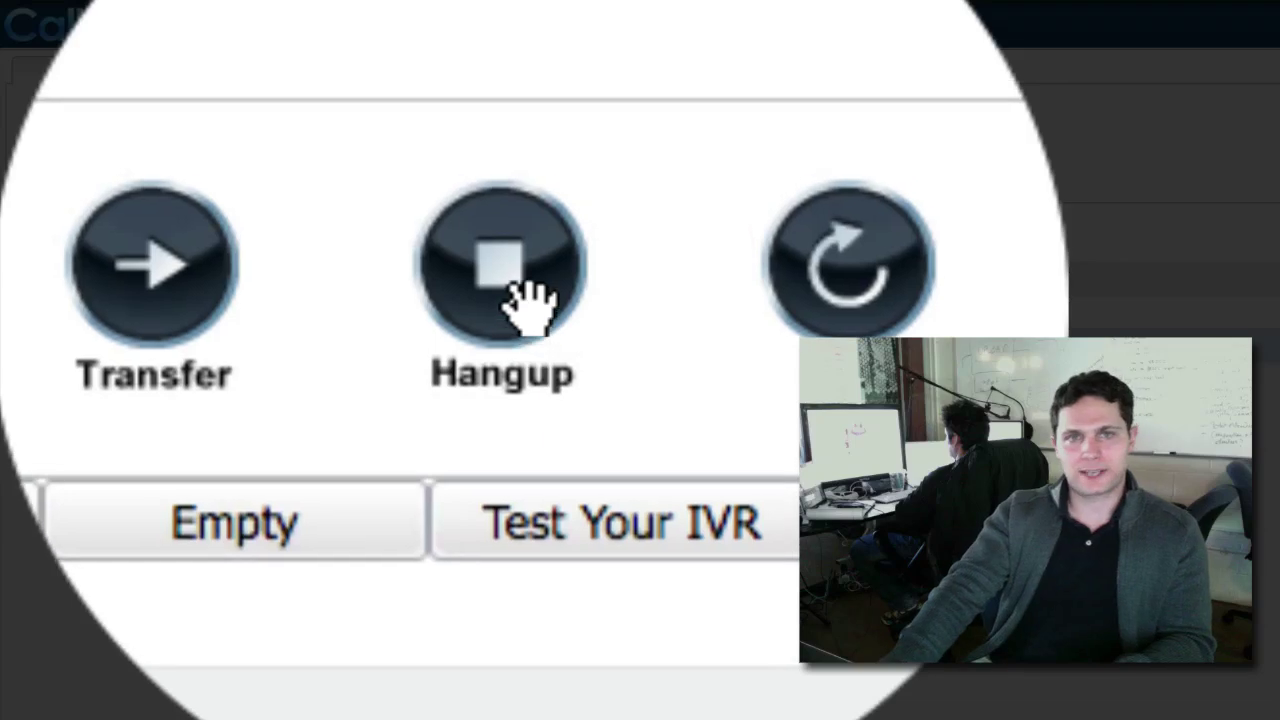
pyautogui.moveTo(540, 330); pyautogui.dragTo(528, 358)
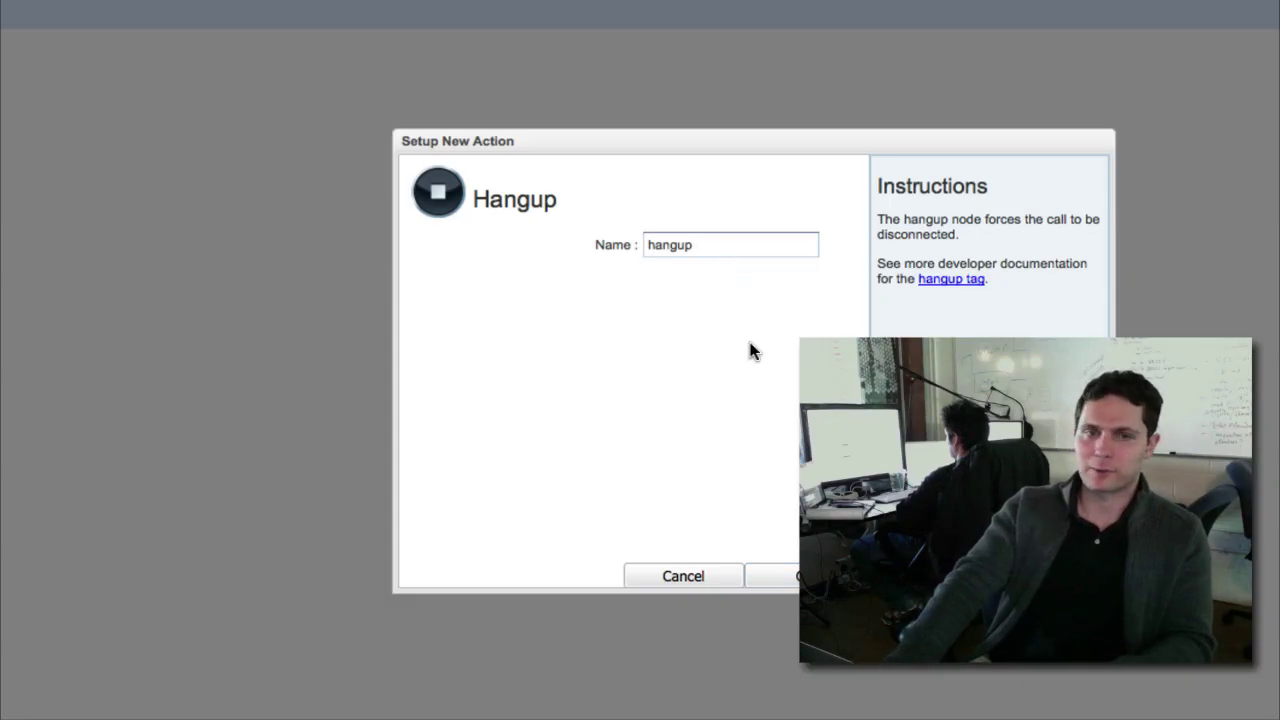
pyautogui.click(790, 576)
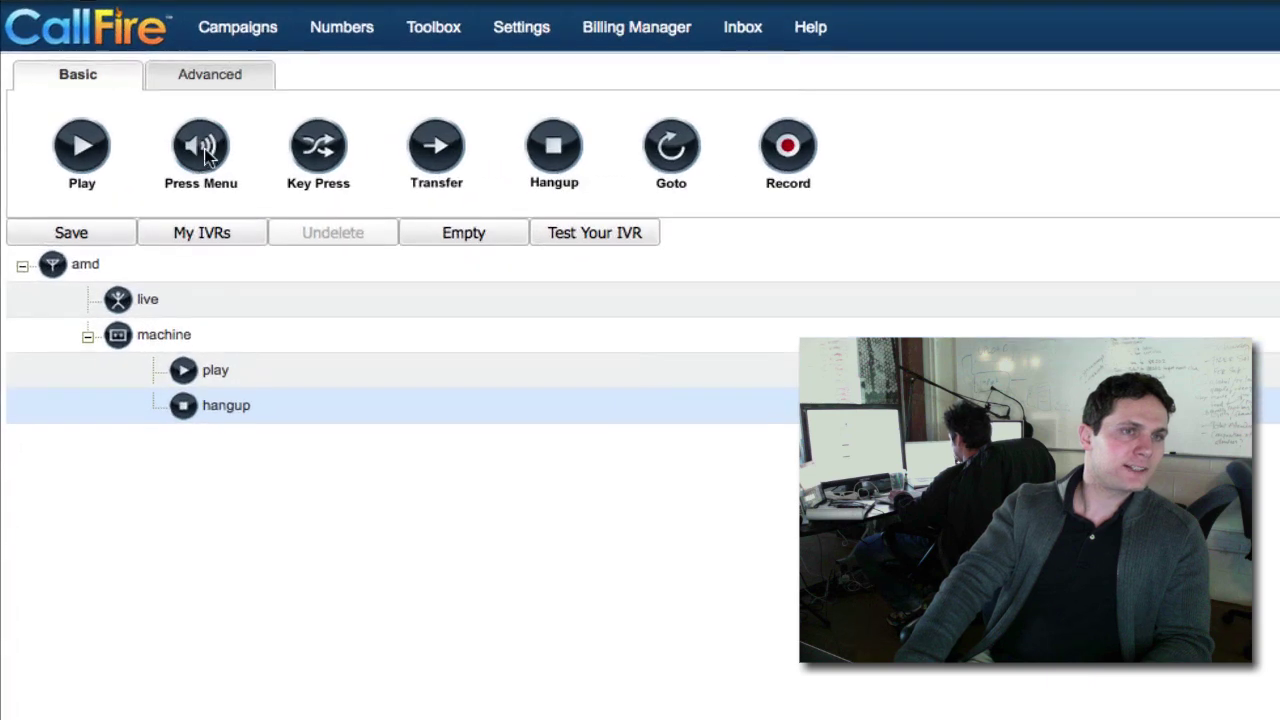
# Step: Add a Press Menu action under the live branch and name it RSVP
pyautogui.moveTo(148, 143); pyautogui.dragTo(145, 236)
pyautogui.moveTo(197, 275); pyautogui.dragTo(133, 292)
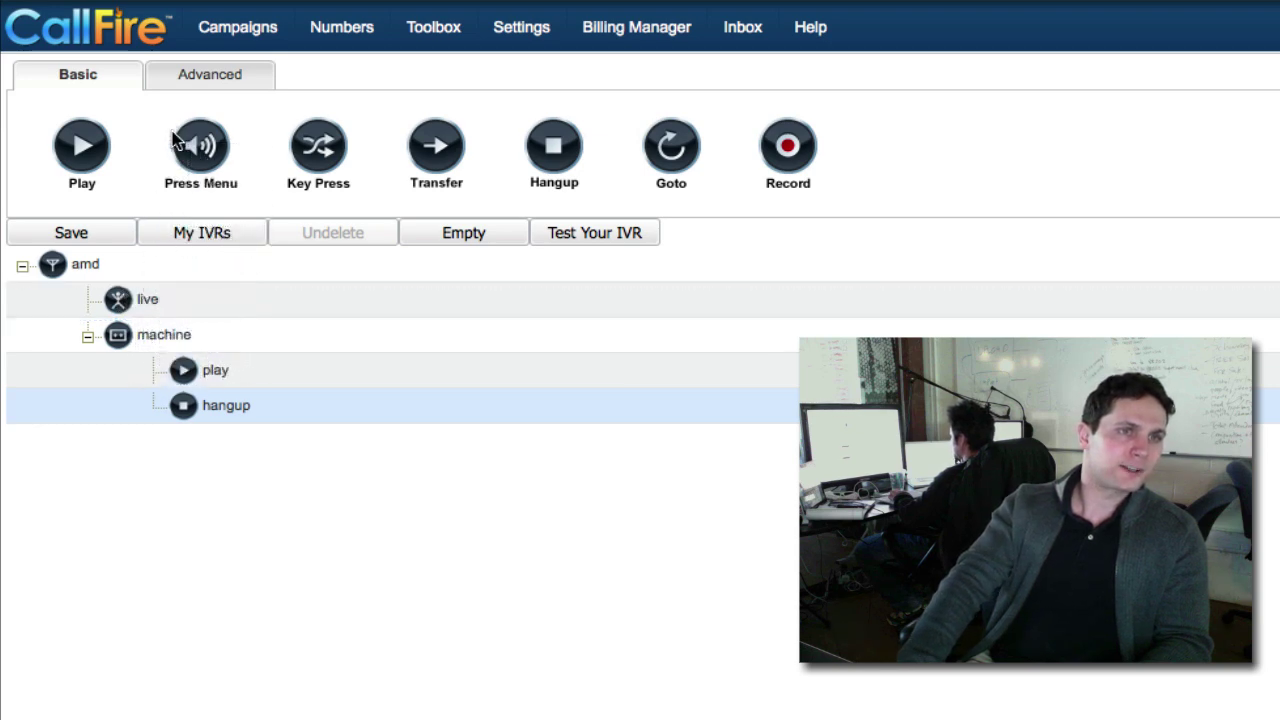
pyautogui.moveTo(205, 147); pyautogui.dragTo(121, 302)
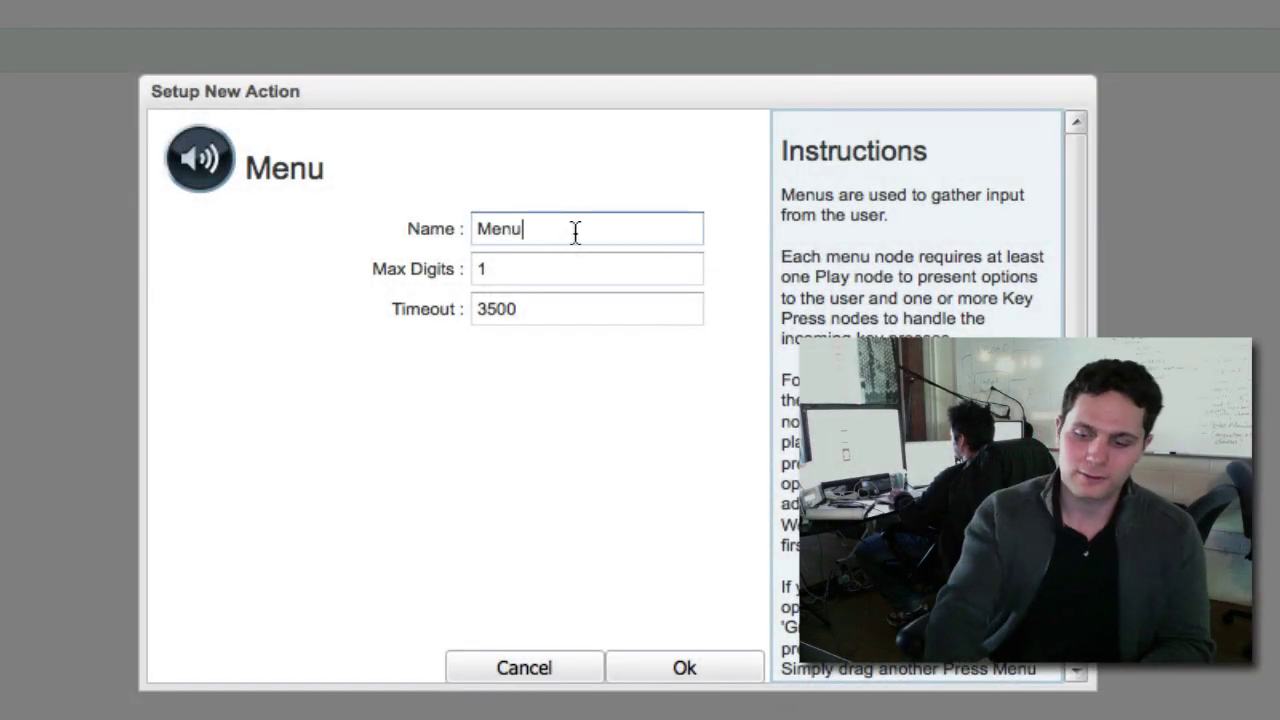
pyautogui.press('BackSpace')
pyautogui.press('BackSpace')
pyautogui.press('BackSpace')
pyautogui.press('BackSpace')
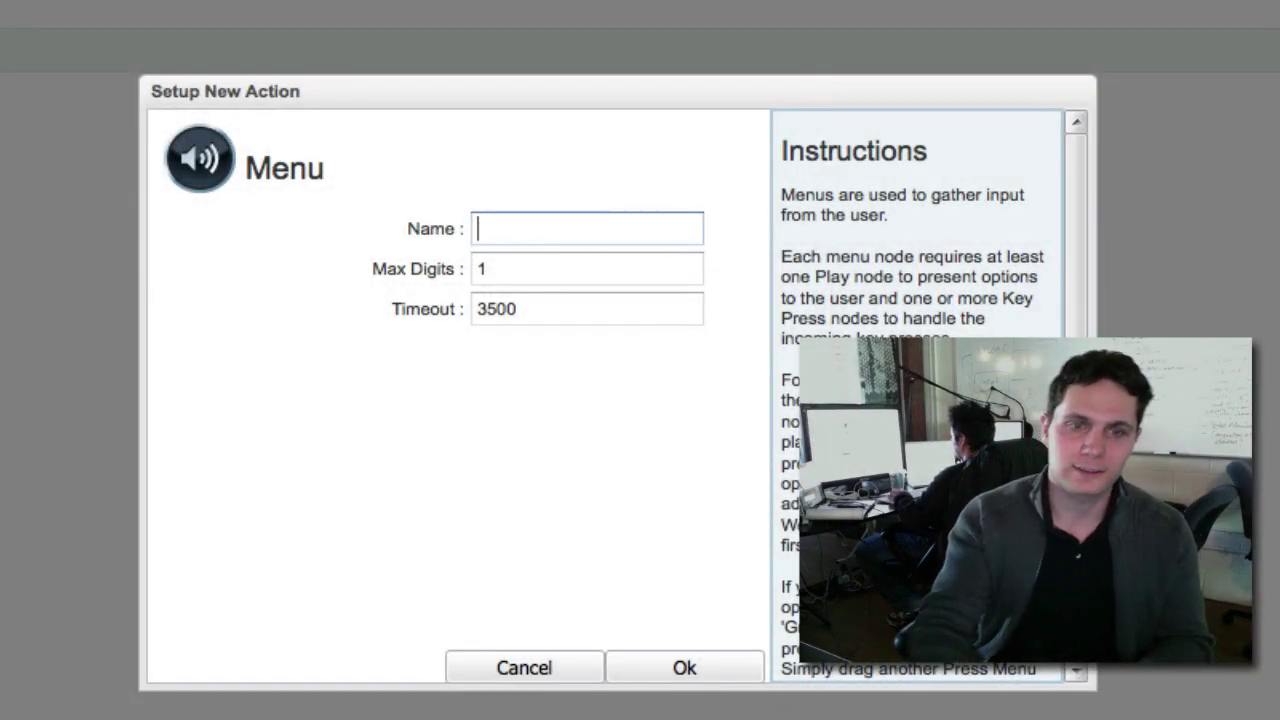
pyautogui.write('RS')
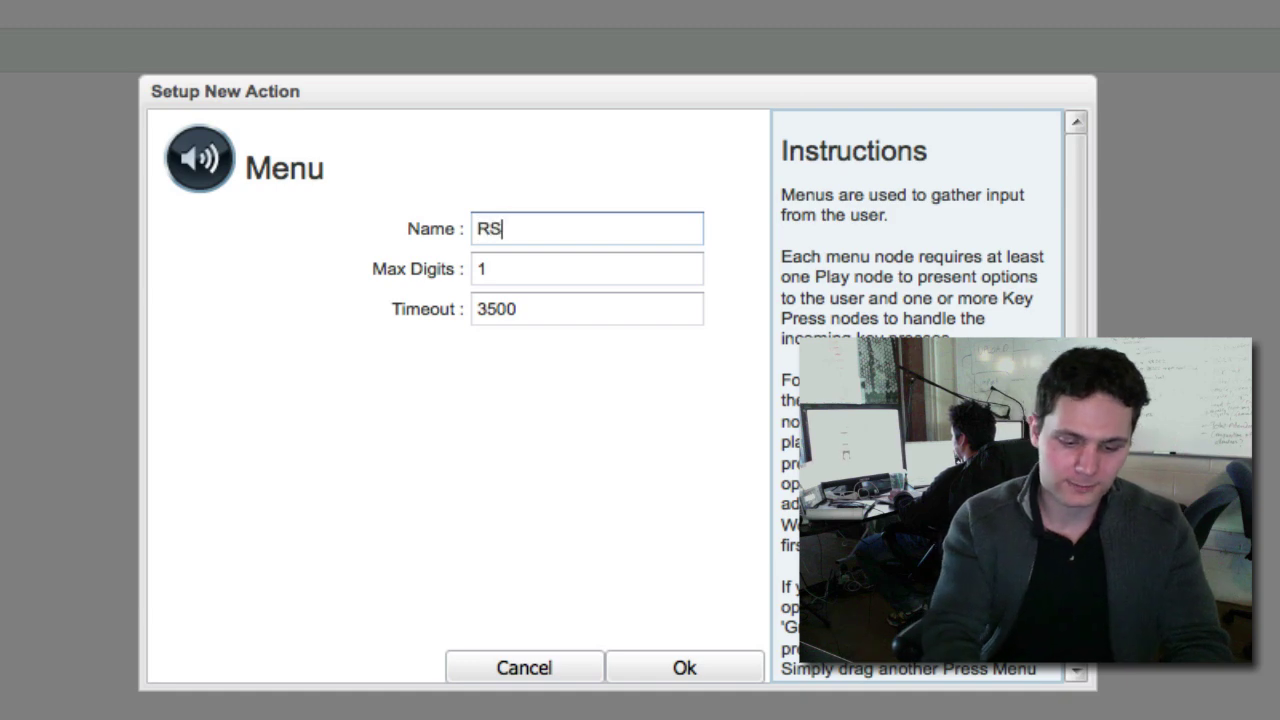
pyautogui.write('VP')
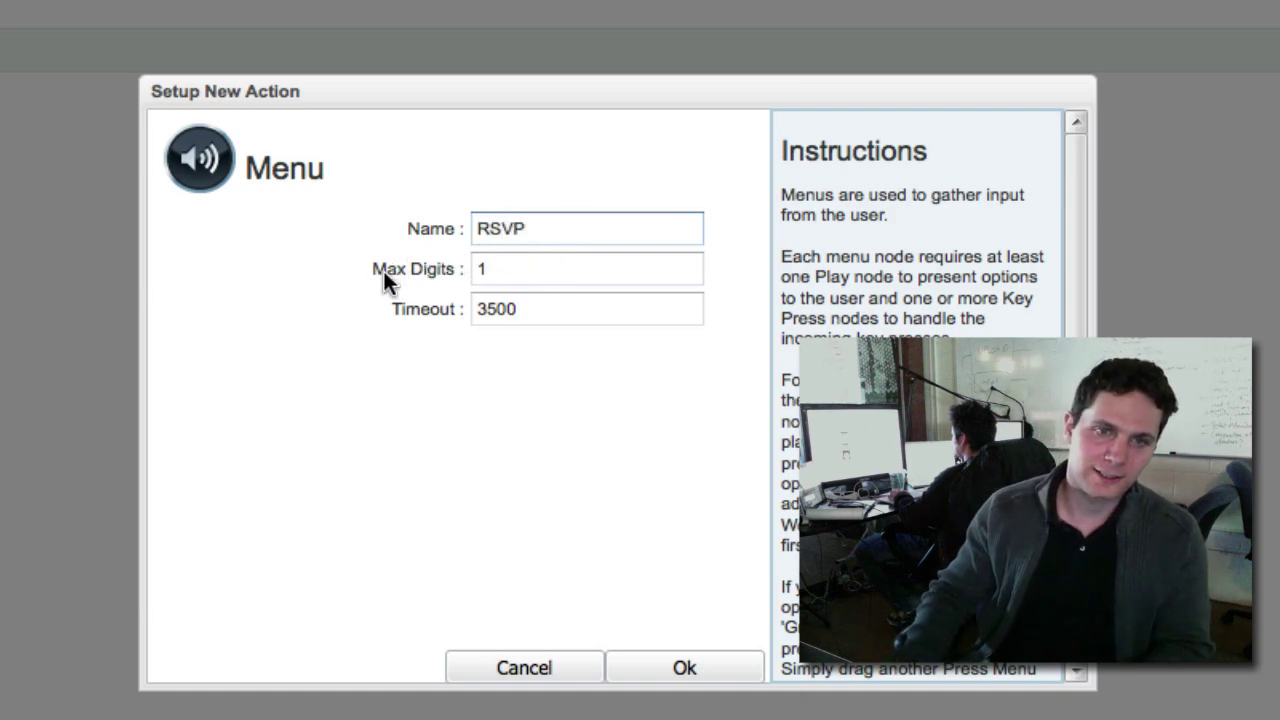
pyautogui.click(527, 270)
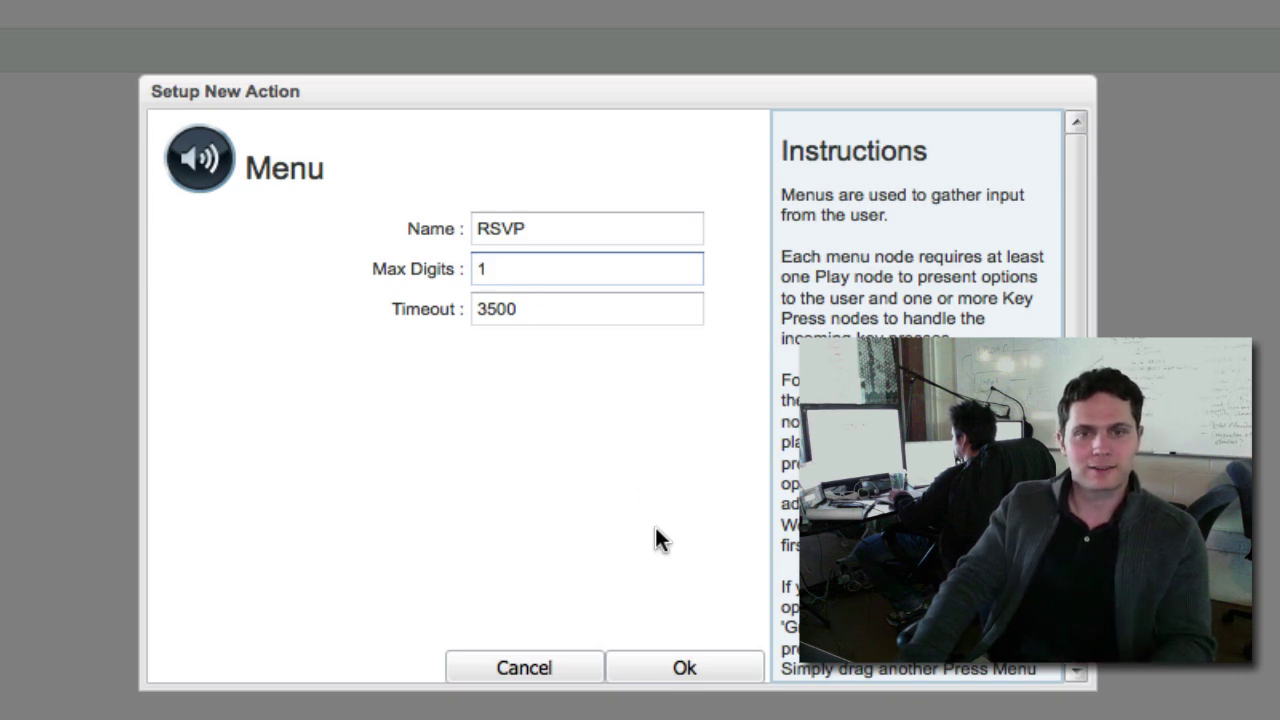
pyautogui.click(686, 670)
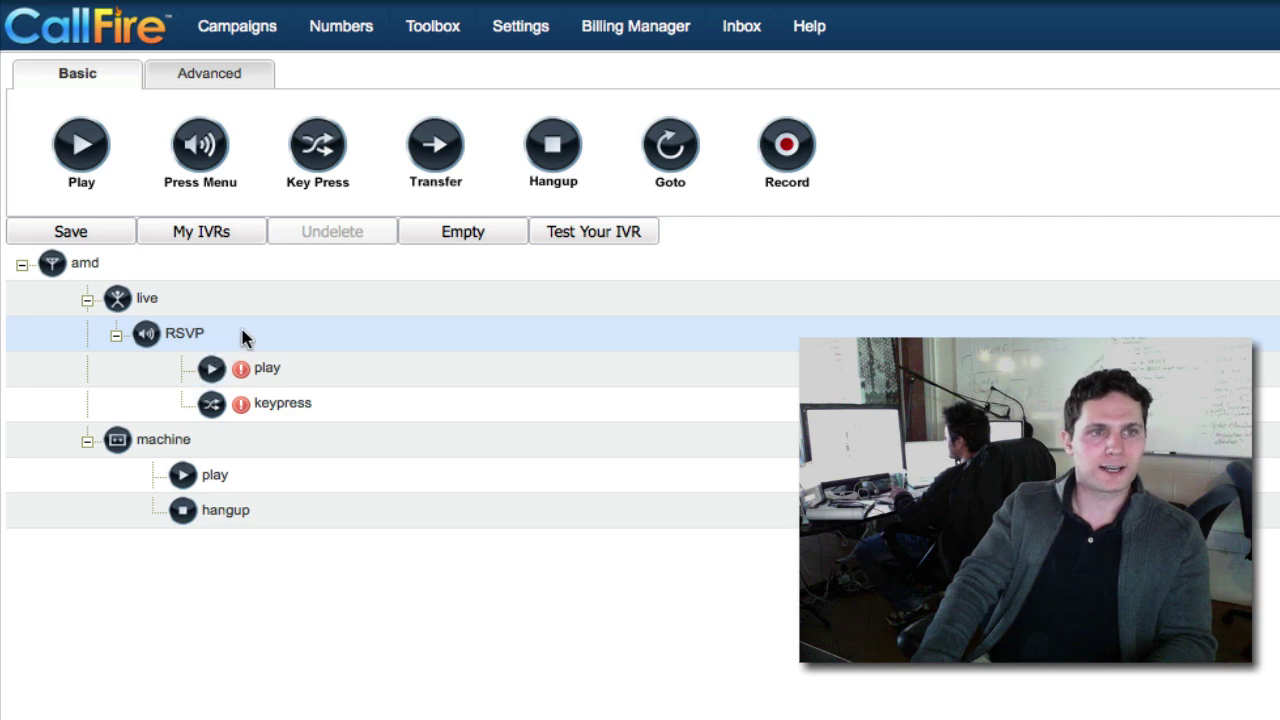
# Step: Add a Key Press action to the RSVP menu, named NO, for pressed digit 2
pyautogui.moveTo(310, 165); pyautogui.dragTo(220, 426)
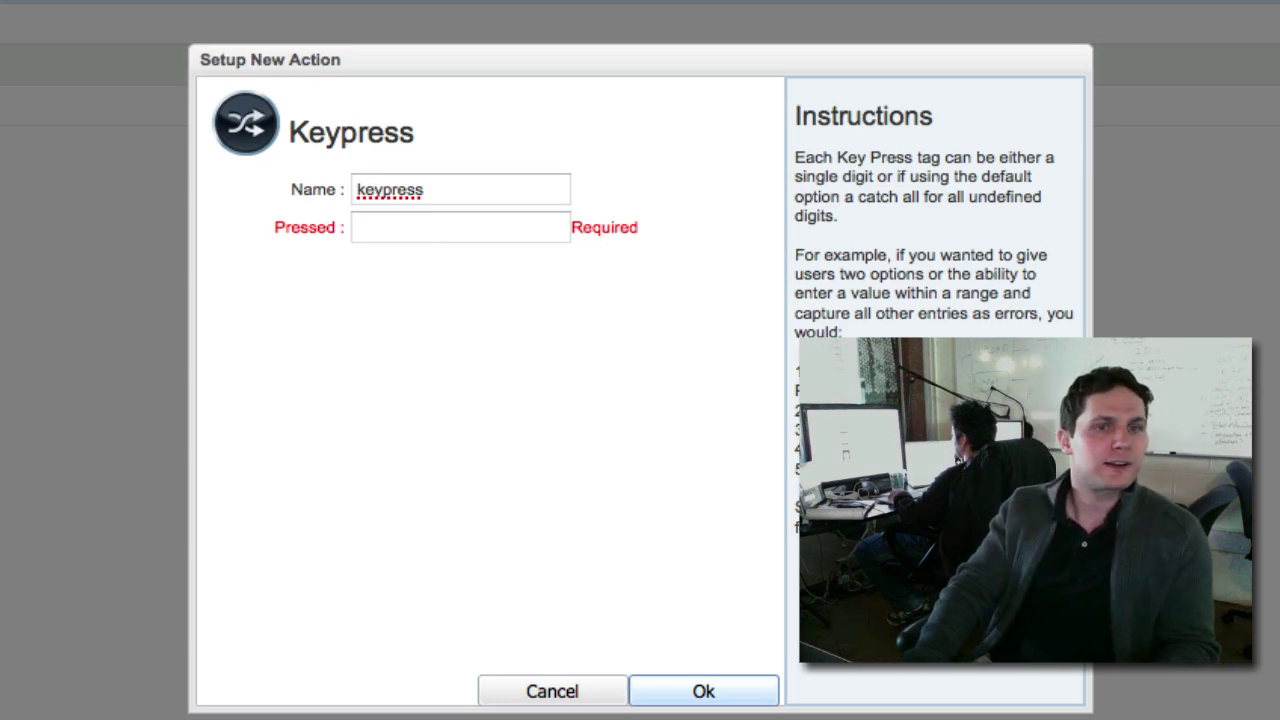
pyautogui.click(381, 229)
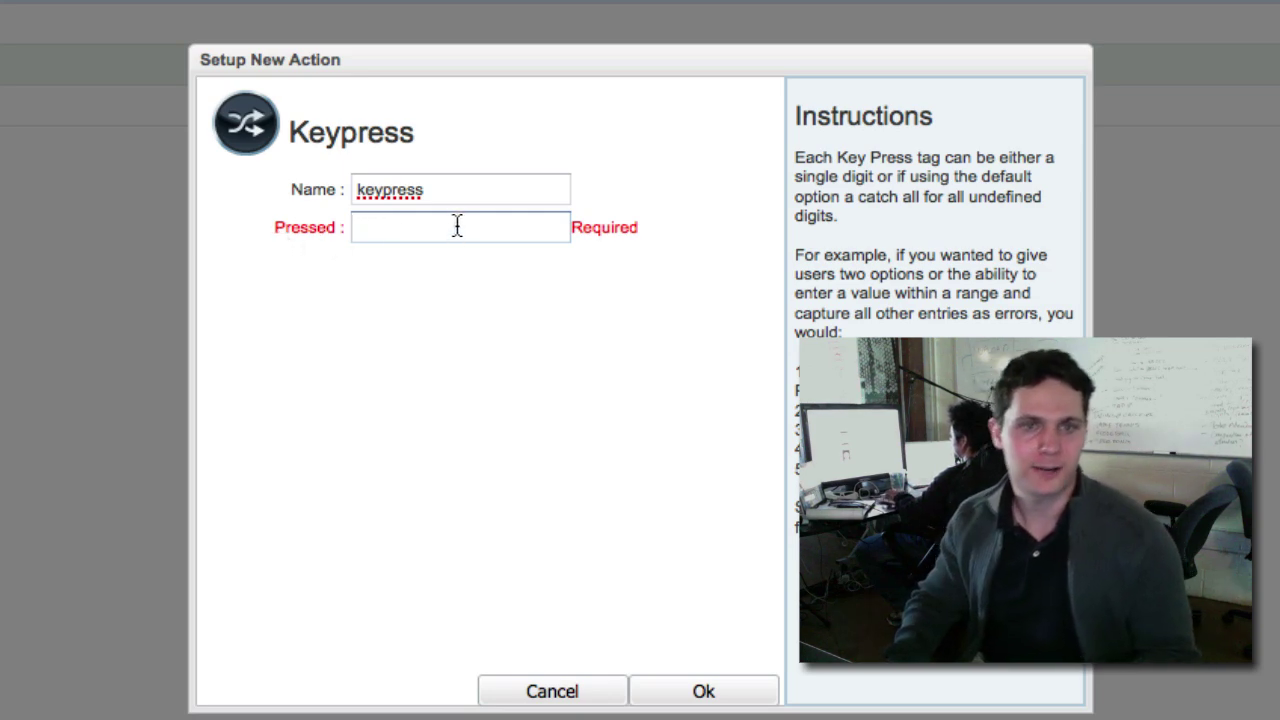
pyautogui.write('2')
pyautogui.click(455, 189)
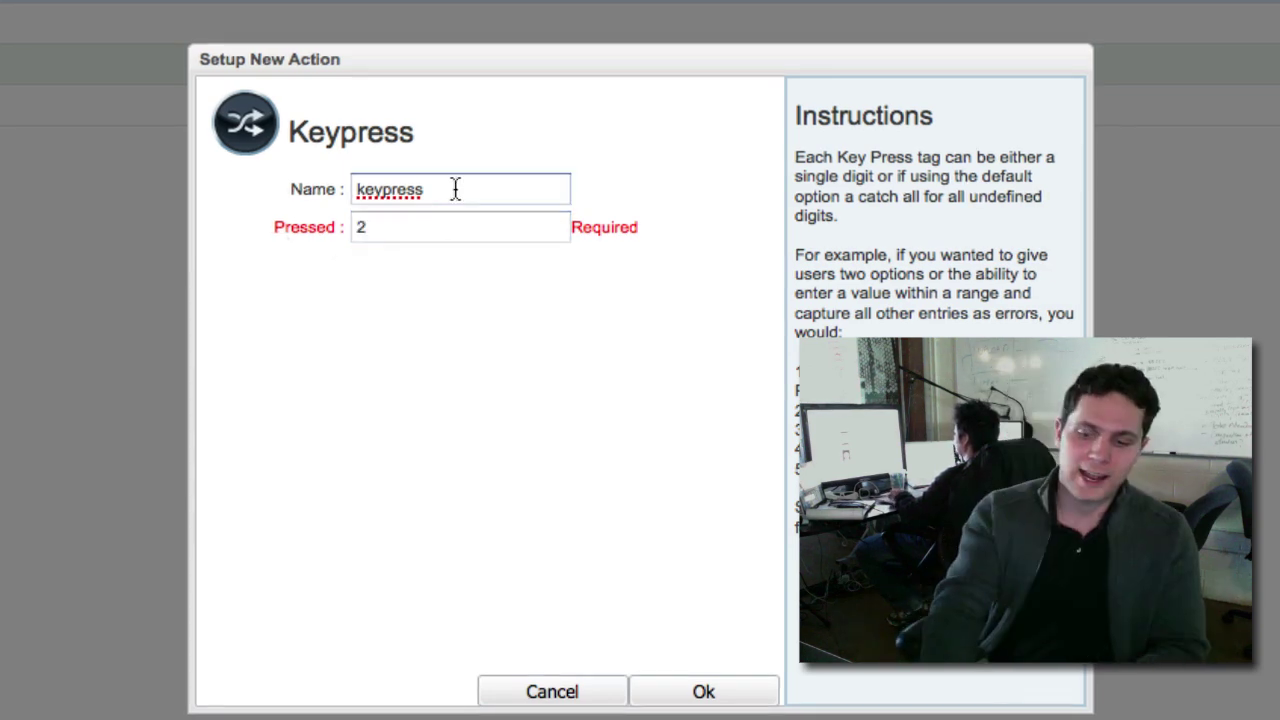
pyautogui.press('BackSpace')
pyautogui.press('BackSpace')
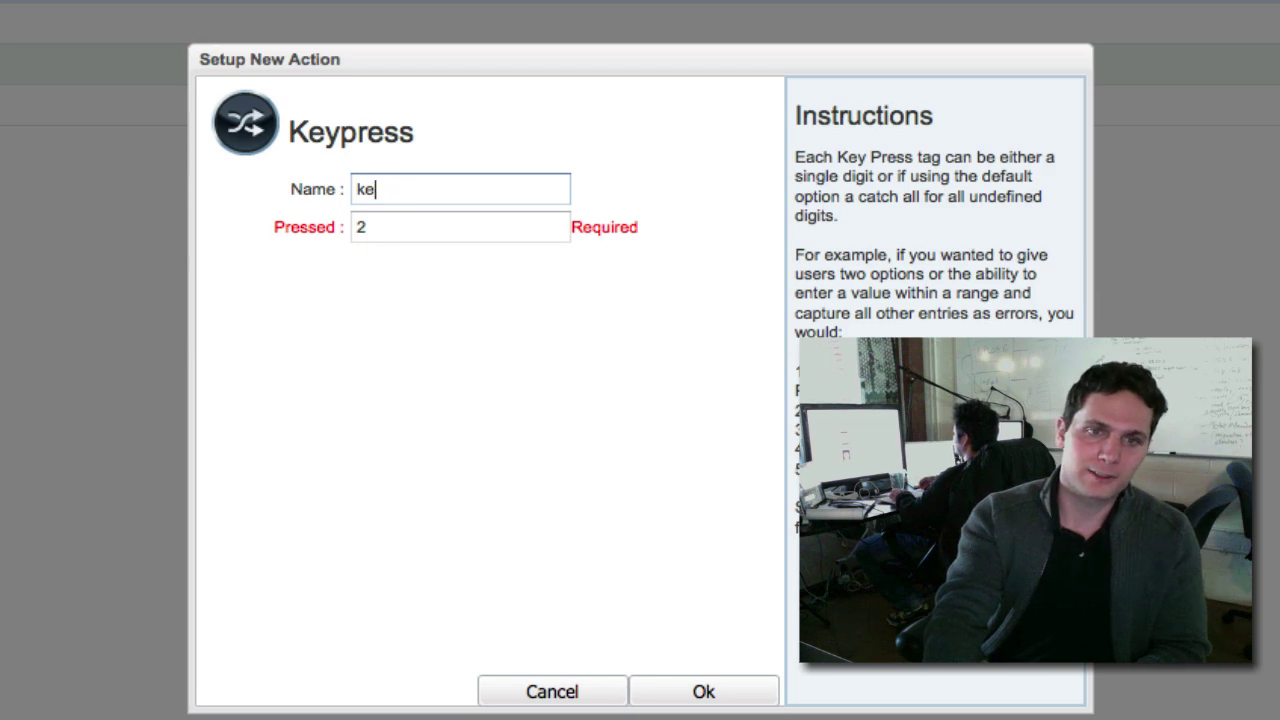
pyautogui.press('BackSpace')
pyautogui.press('BackSpace')
pyautogui.write('NO')
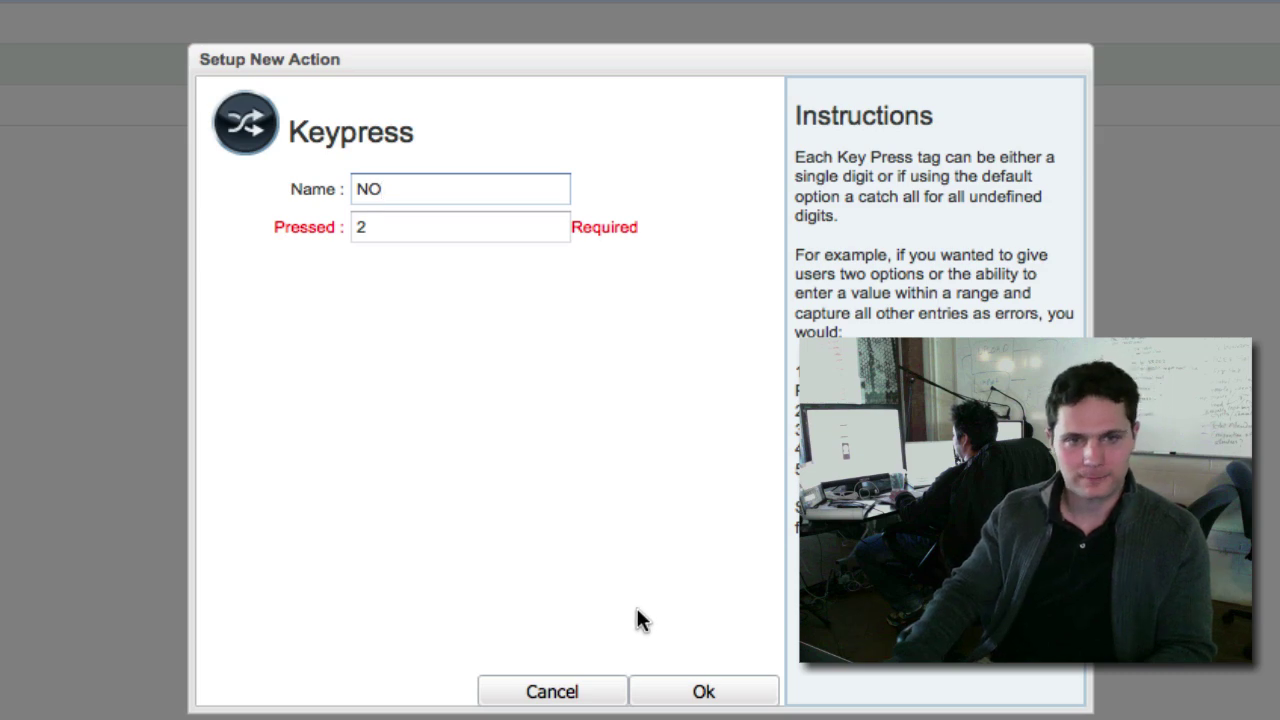
pyautogui.click(712, 698)
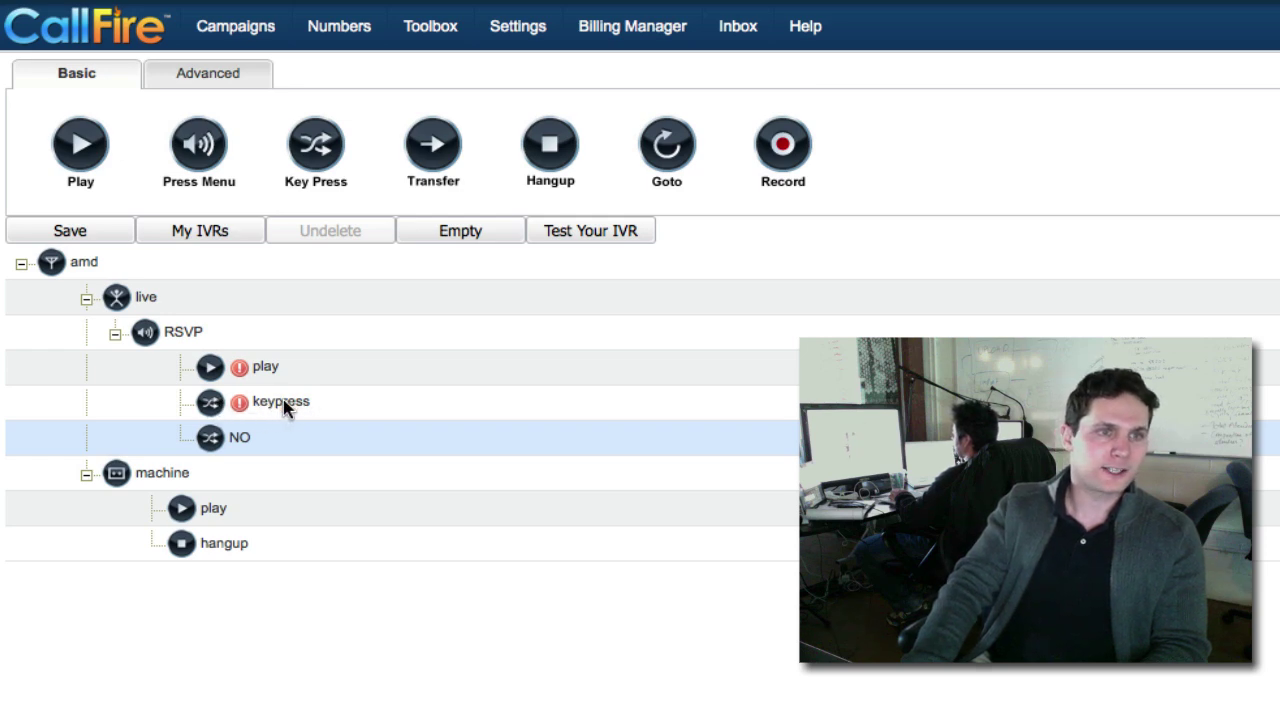
# Step: Configure the RSVP menu's existing keypress action with the name Yes and pressed digit 1
pyautogui.doubleClick(283, 402)
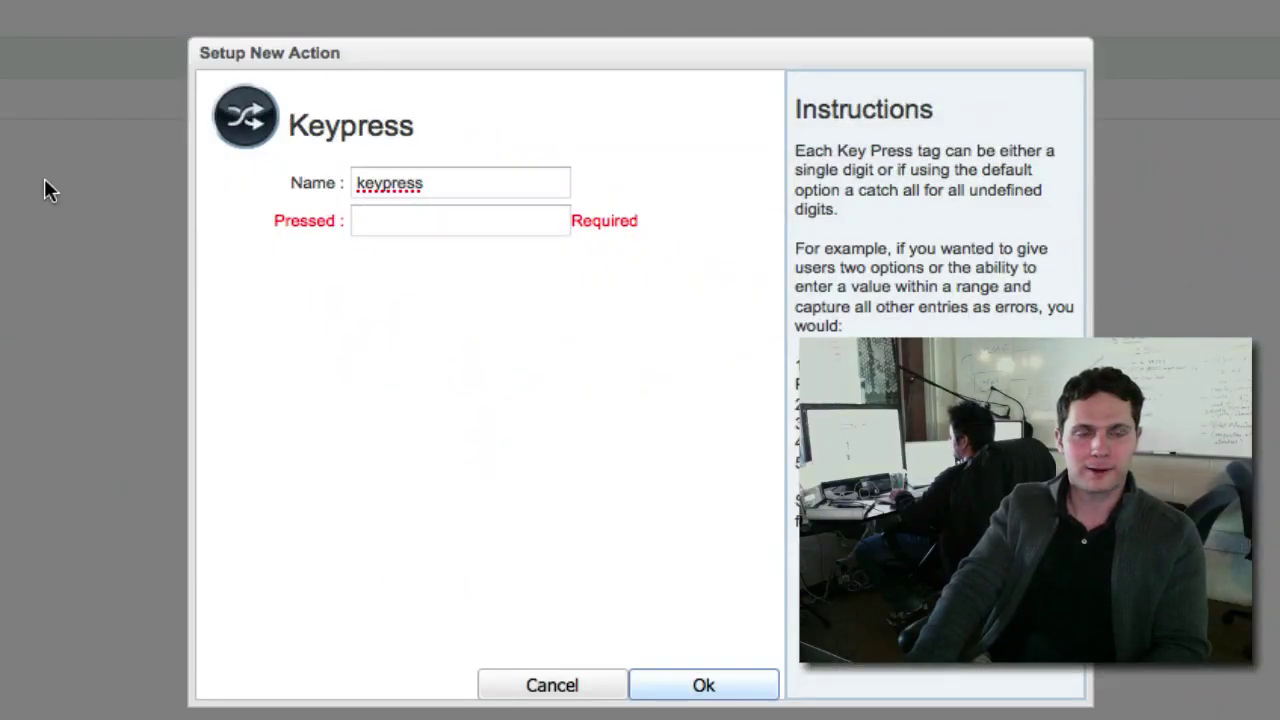
pyautogui.click(394, 221)
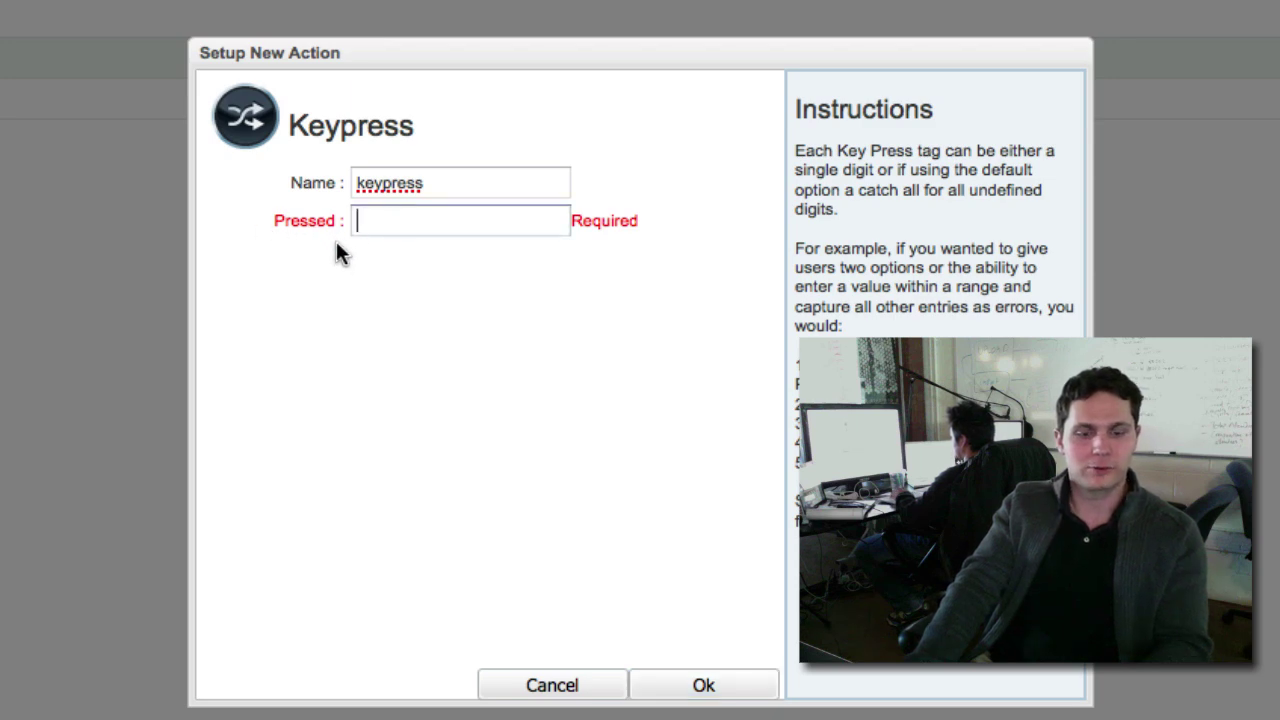
pyautogui.write('1')
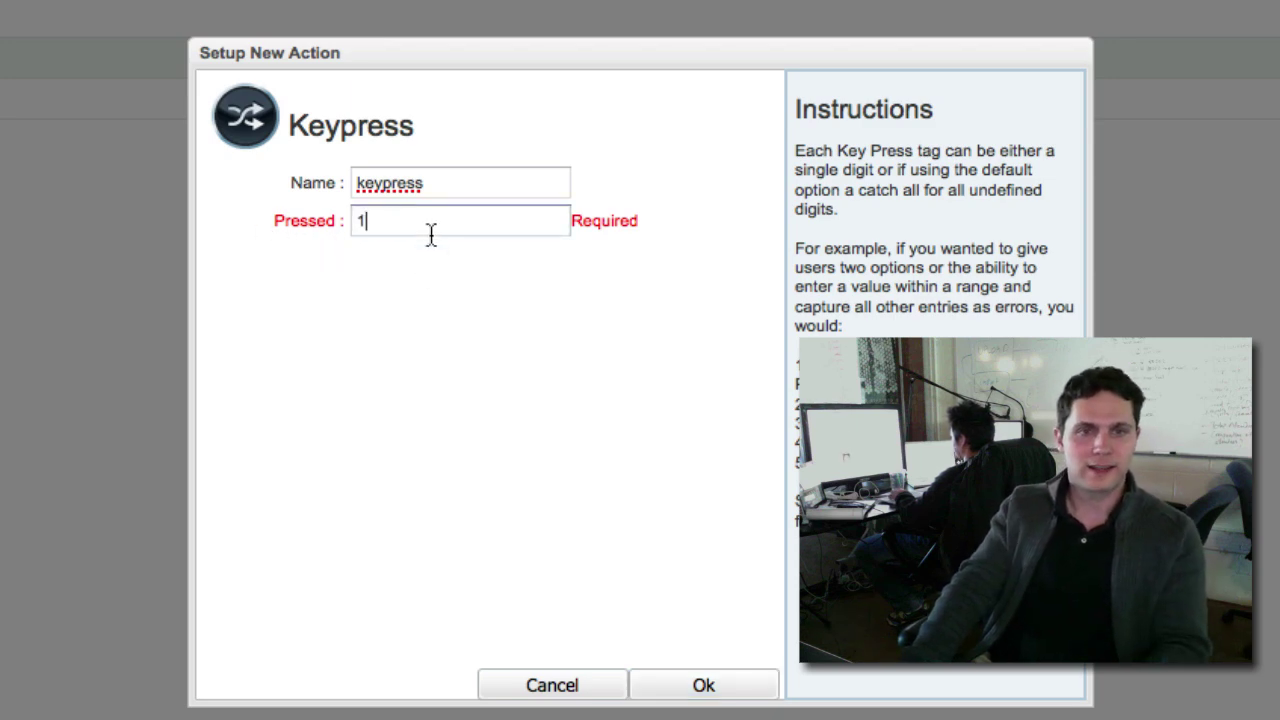
pyautogui.doubleClick(437, 192)
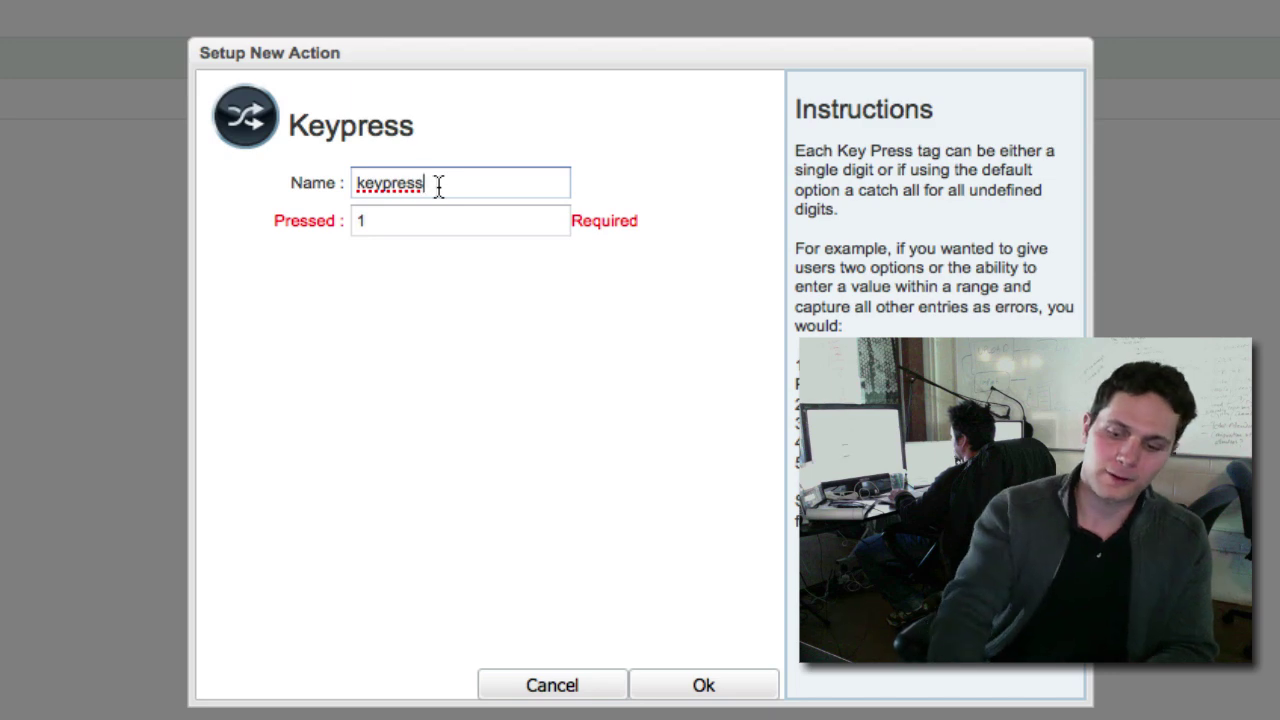
pyautogui.write('keypr')
pyautogui.press('BackSpace')
pyautogui.press('BackSpace')
pyautogui.press('BackSpace')
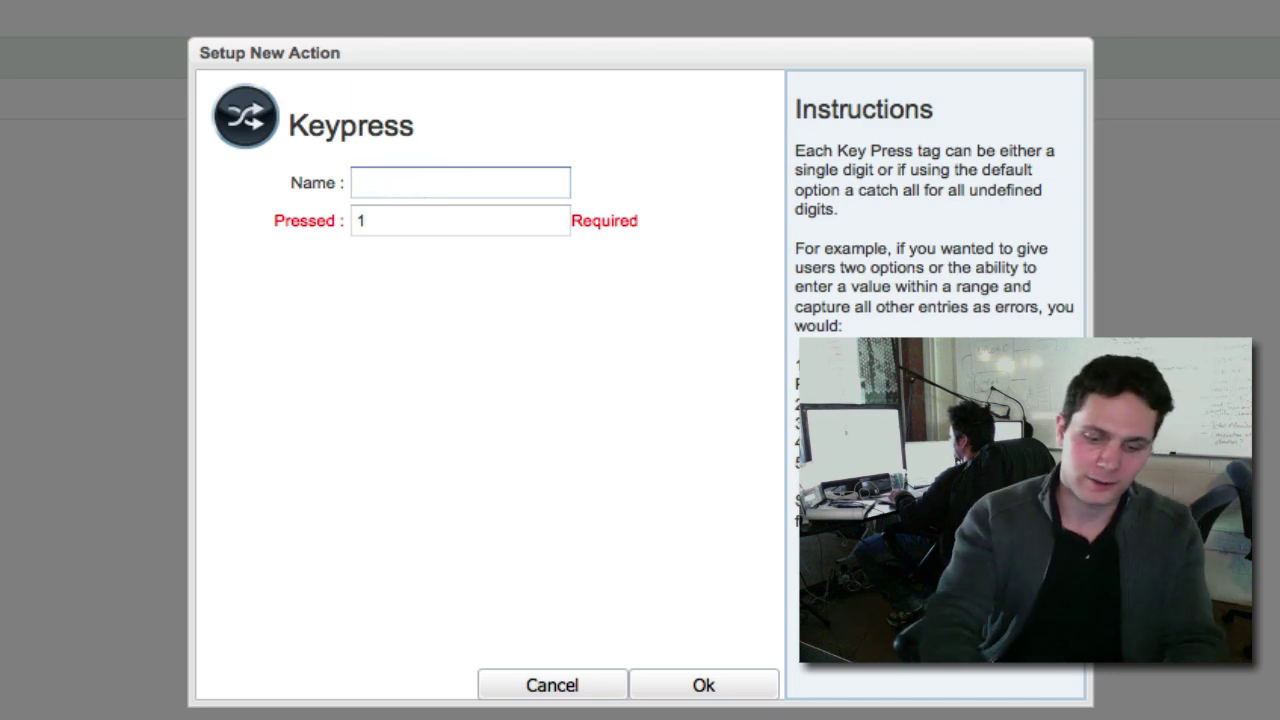
pyautogui.write('Yes')
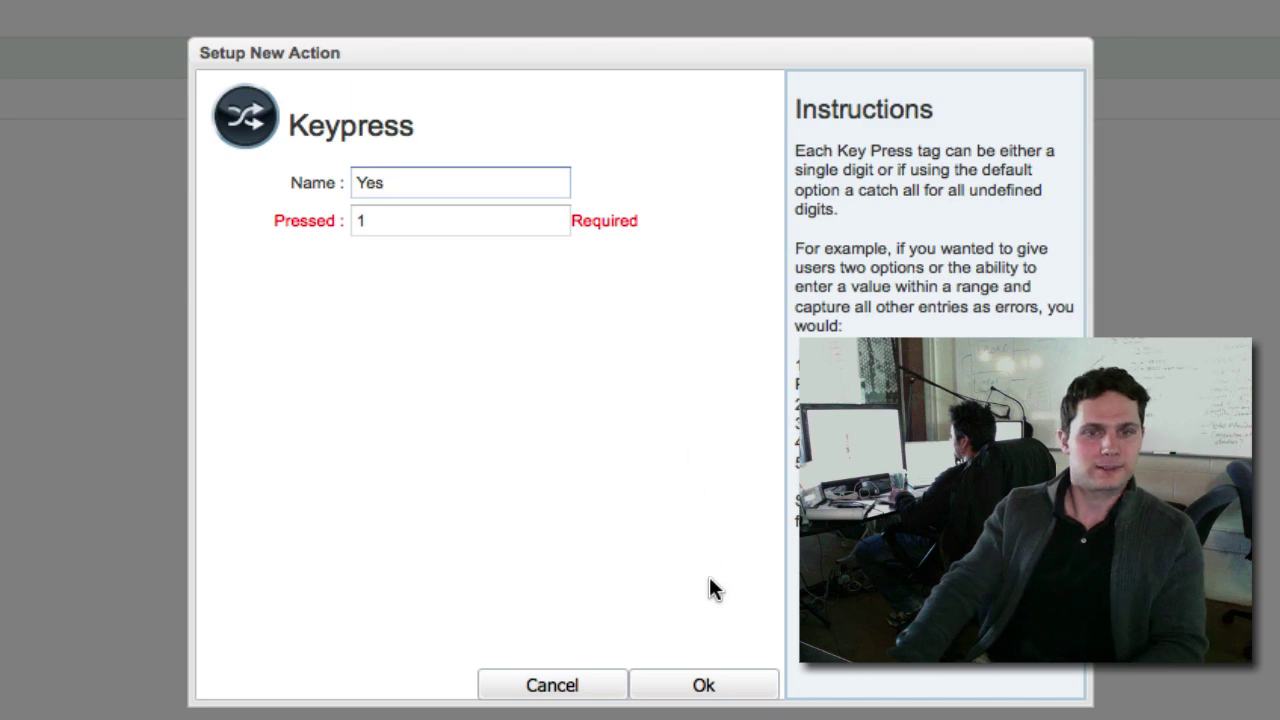
pyautogui.click(726, 688)
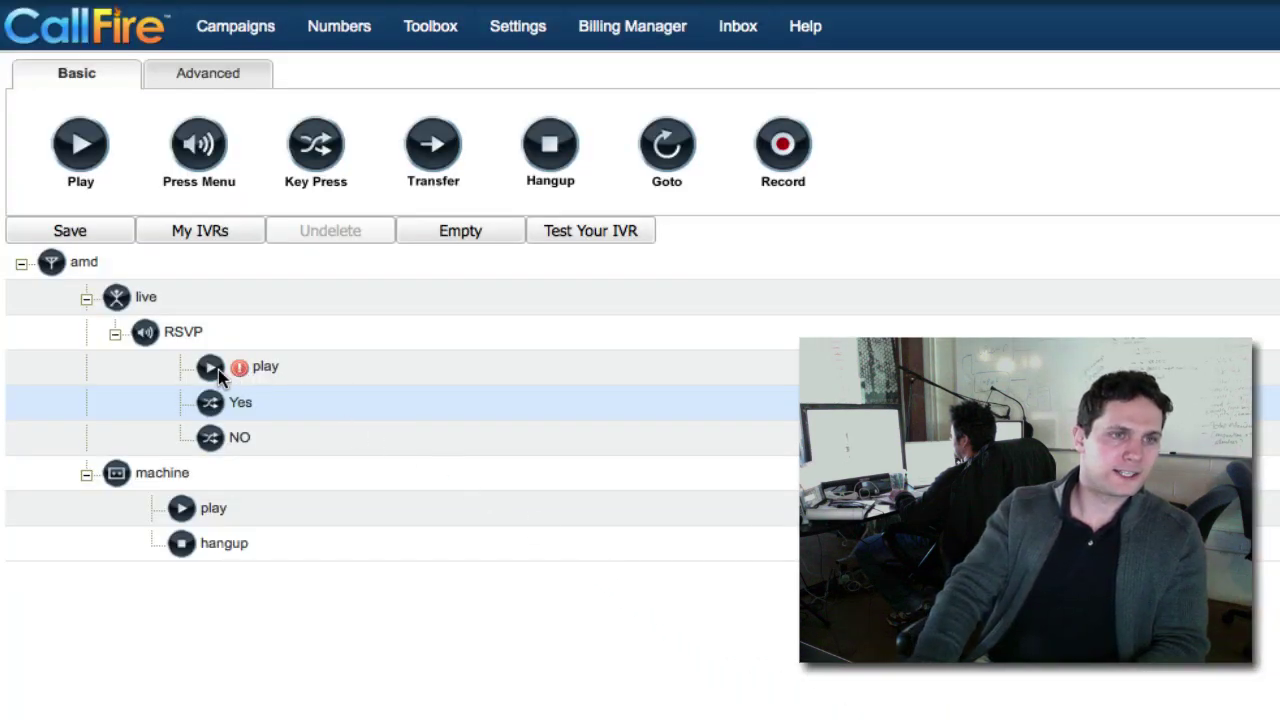
# Step: Set the RSVP menu's play action to use the recorded sound "447049 - Aug_20_16:12:00.wav test"
pyautogui.doubleClick(290, 370)
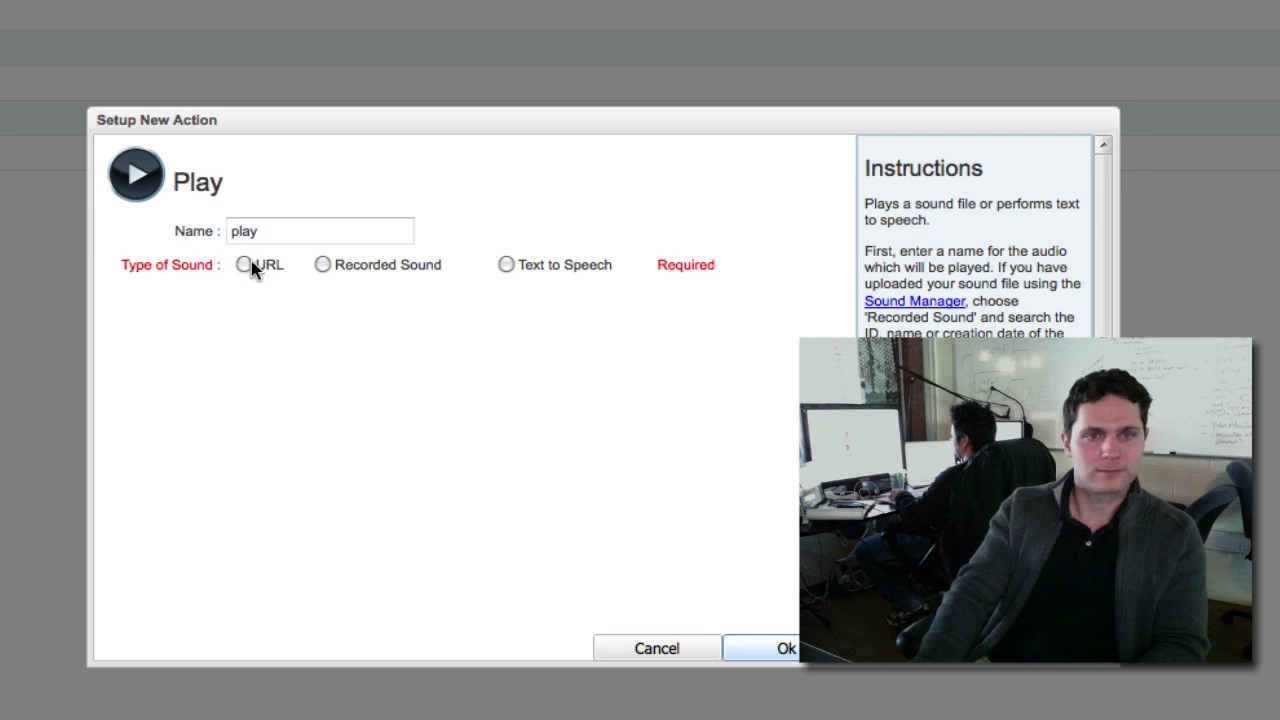
pyautogui.click(324, 267)
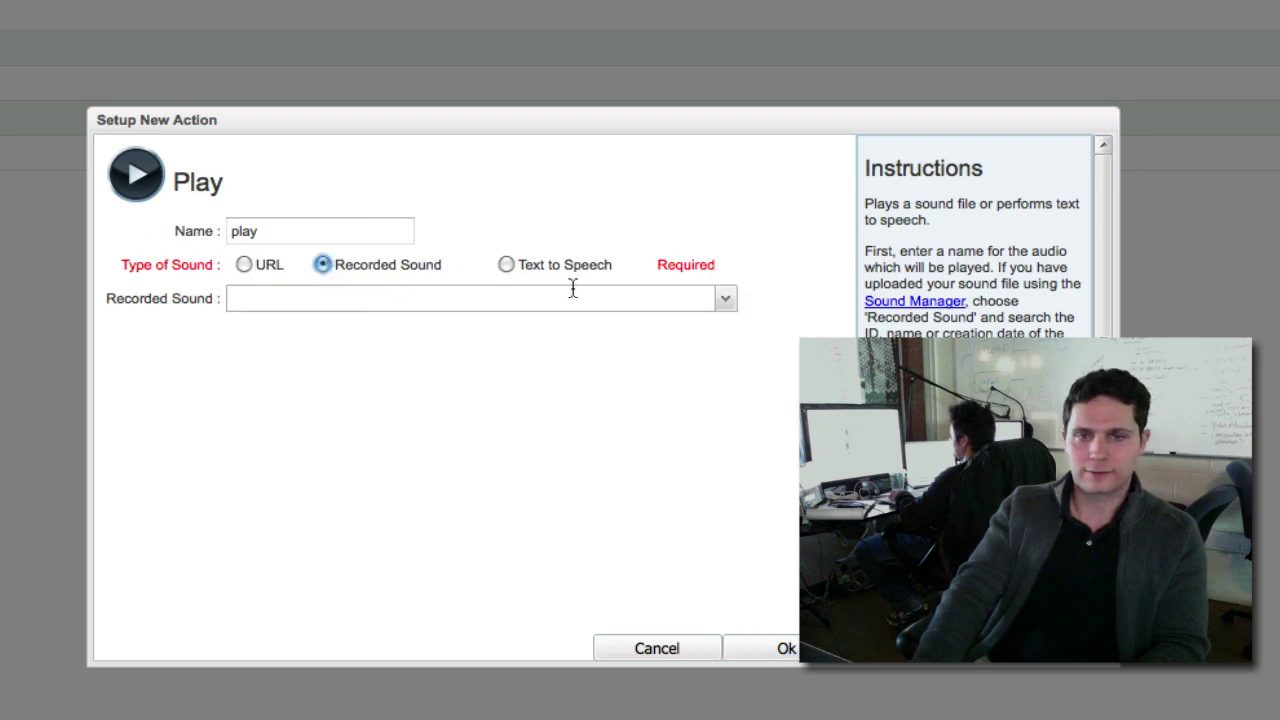
pyautogui.click(727, 300)
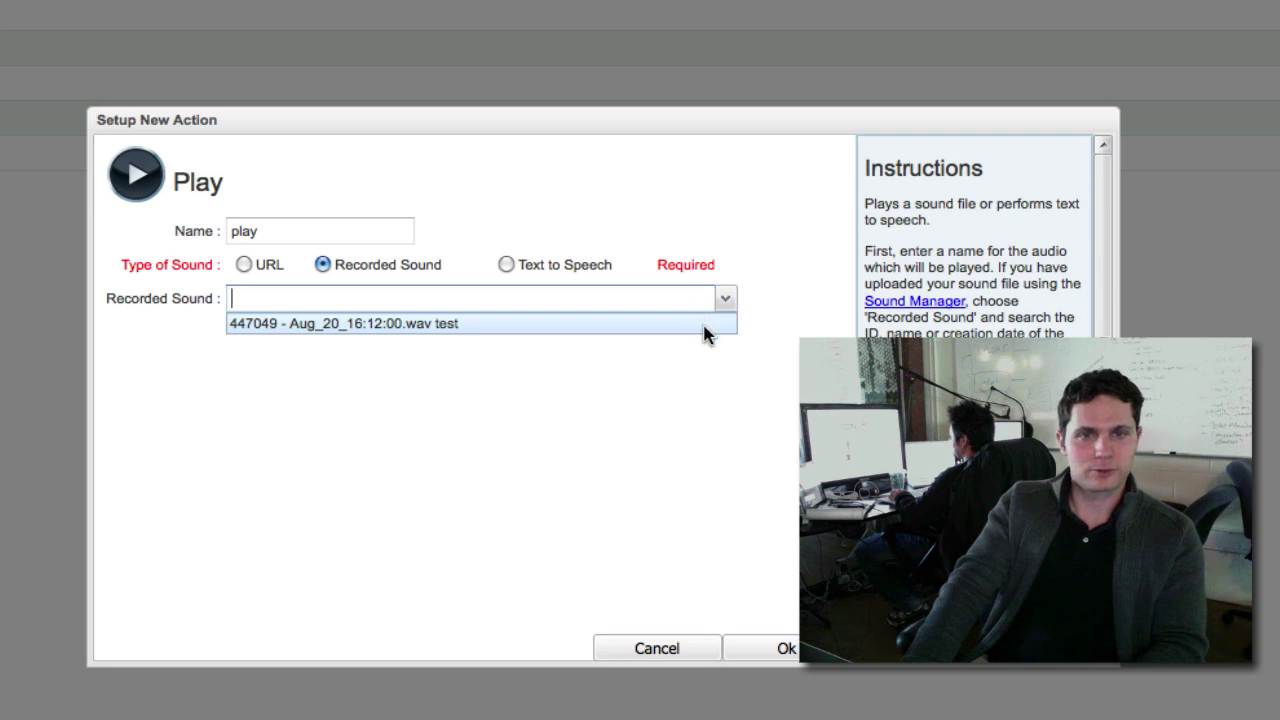
pyautogui.click(704, 326)
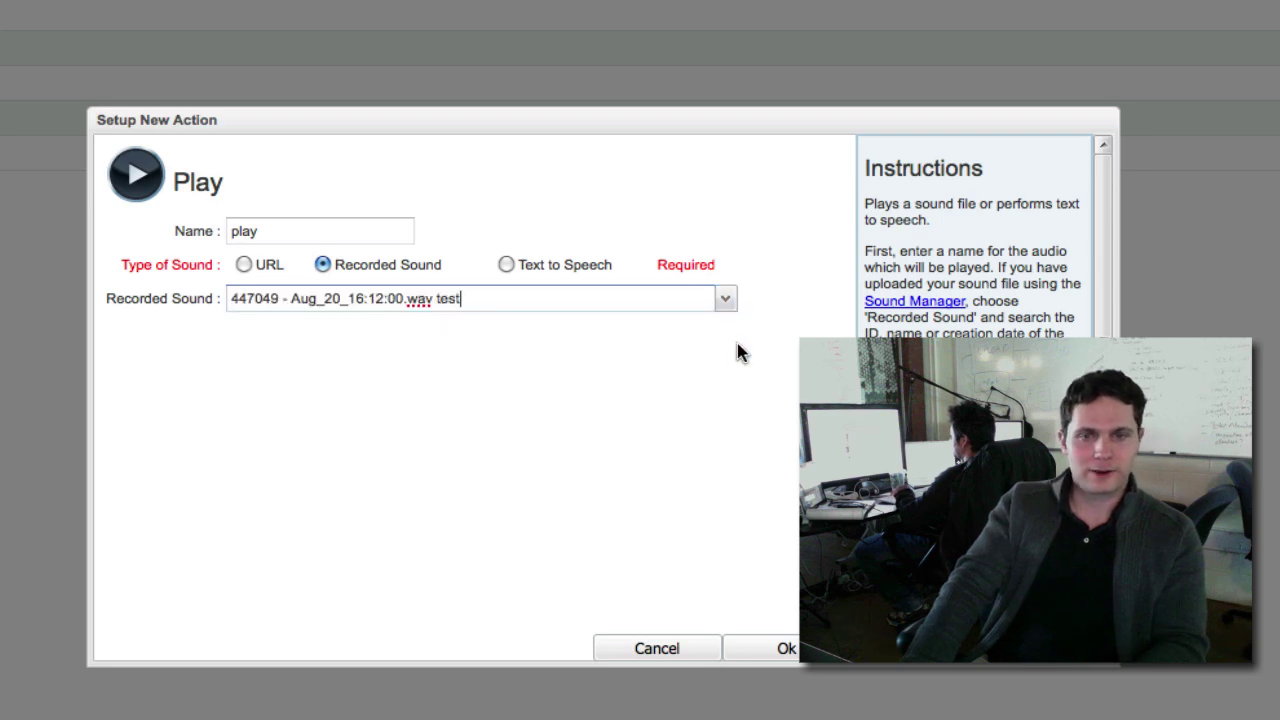
pyautogui.click(787, 650)
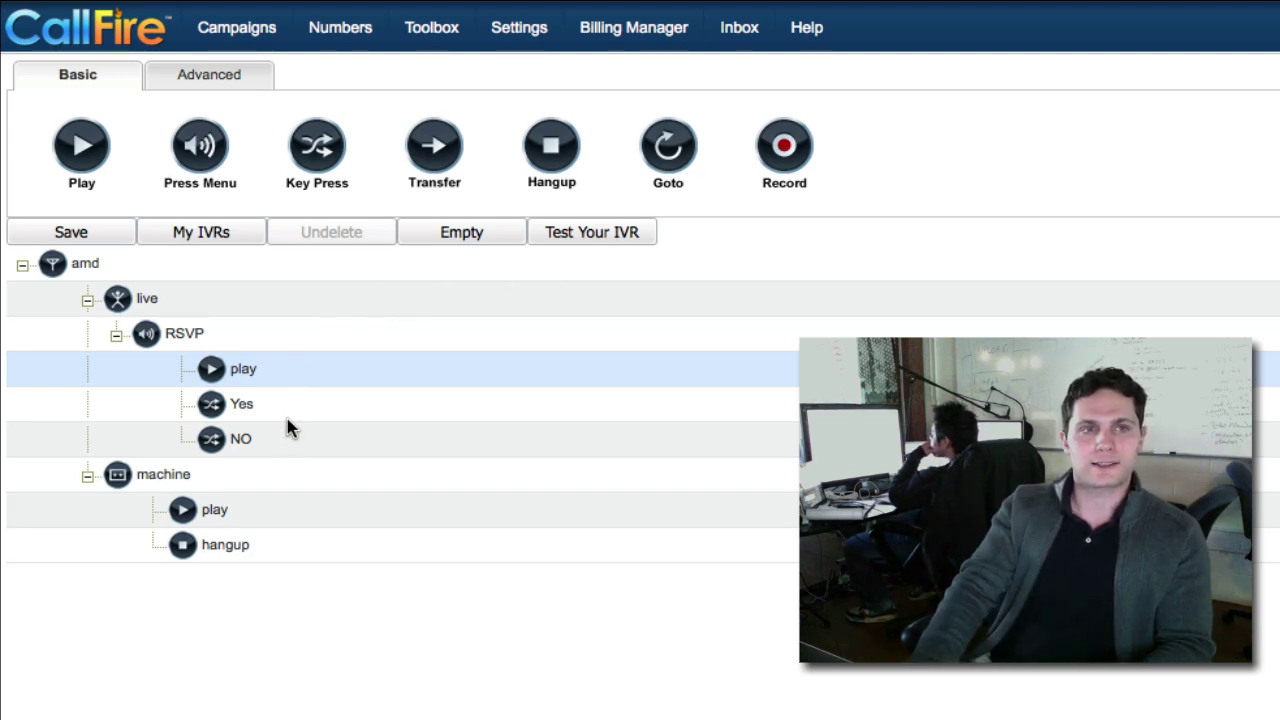
# Step: Add a Stash action under the Yes keypress, named stash1, with variable name Response and value 1
pyautogui.click(189, 80)
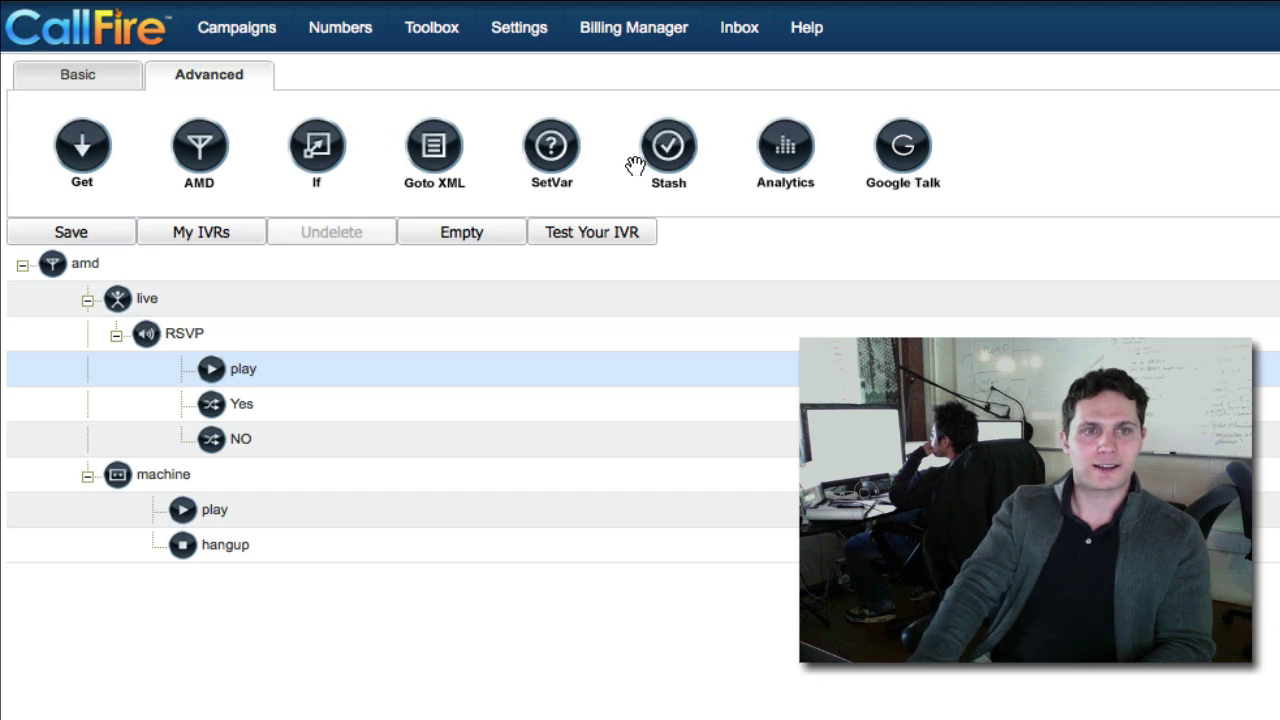
pyautogui.click(669, 172)
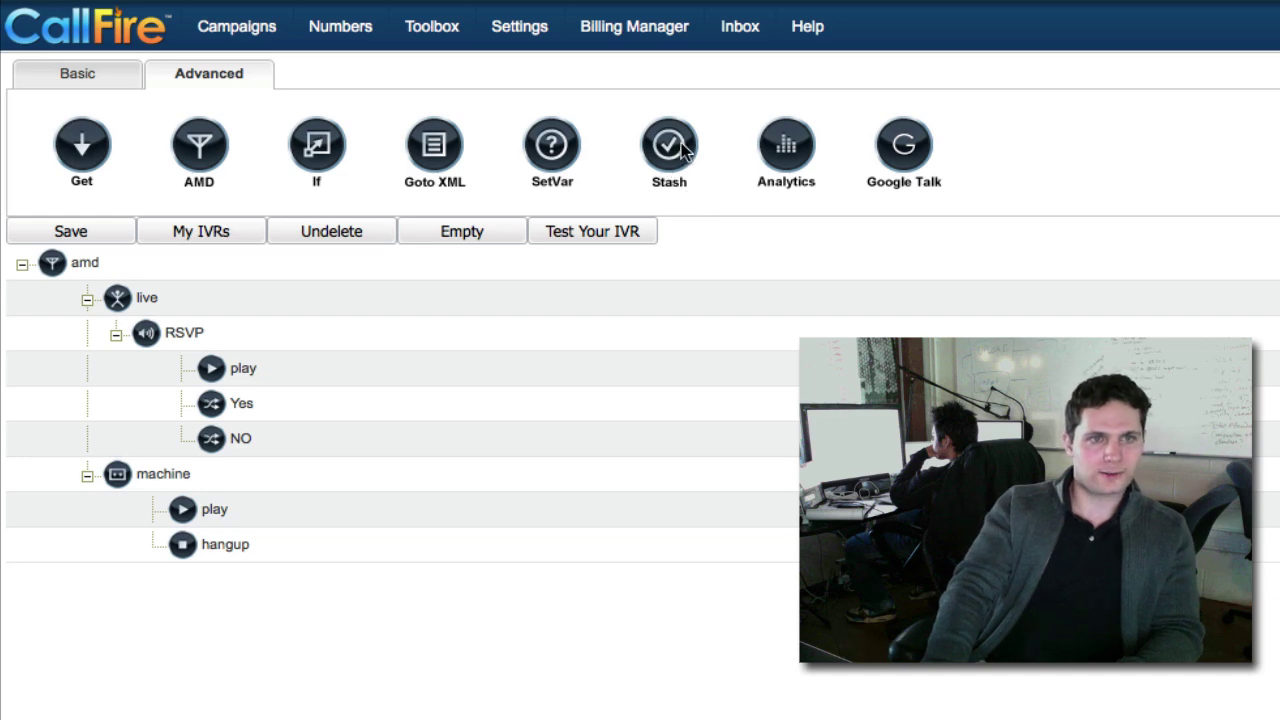
pyautogui.moveTo(669, 150); pyautogui.dragTo(218, 405)
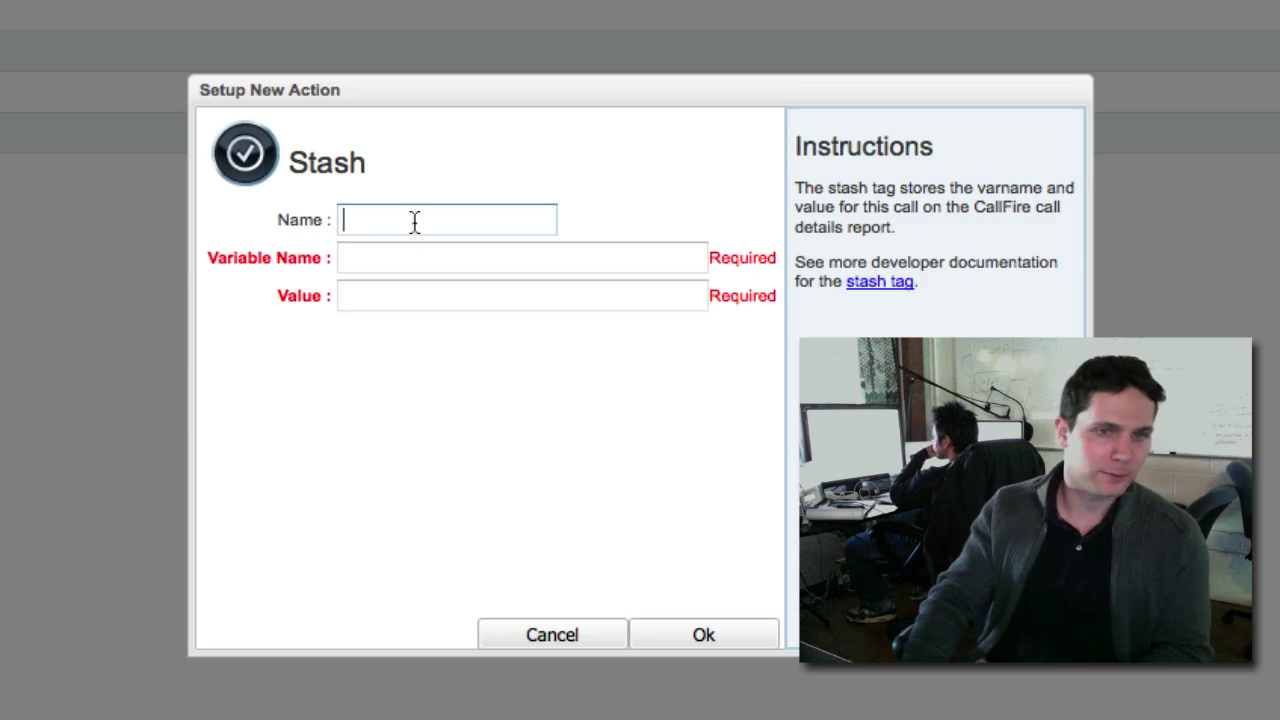
pyautogui.write('stash1')
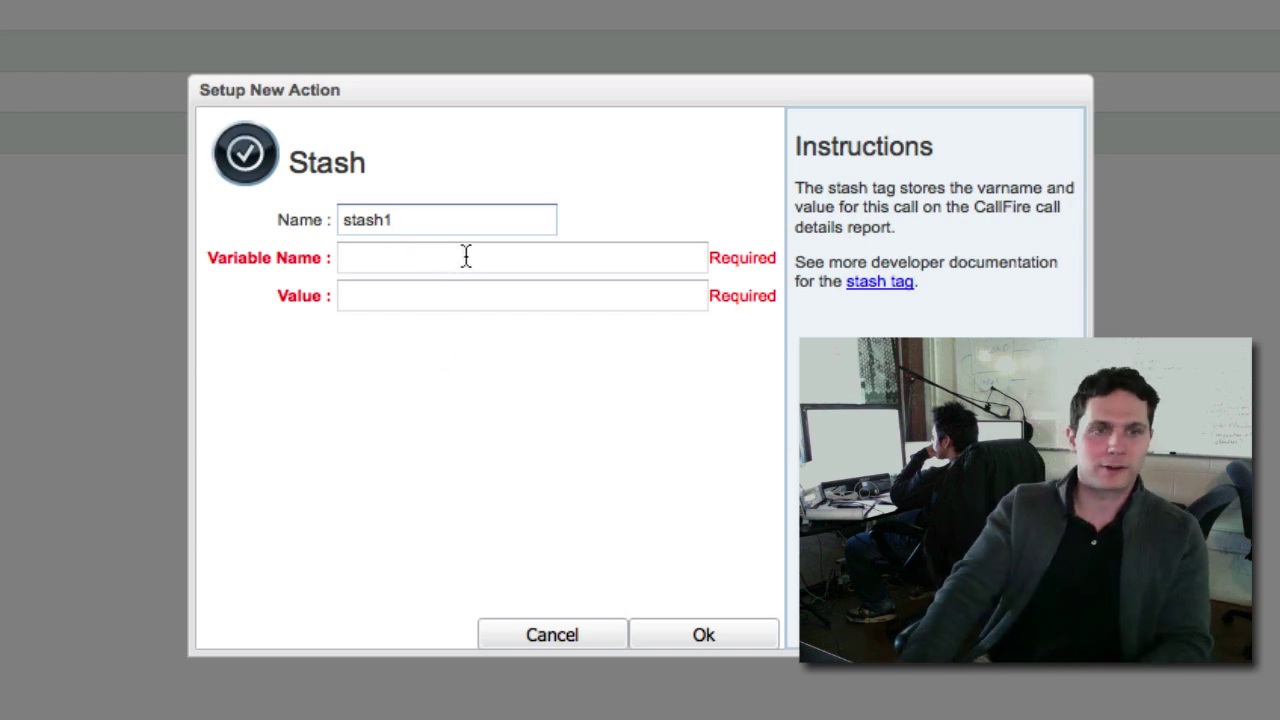
pyautogui.click(465, 257)
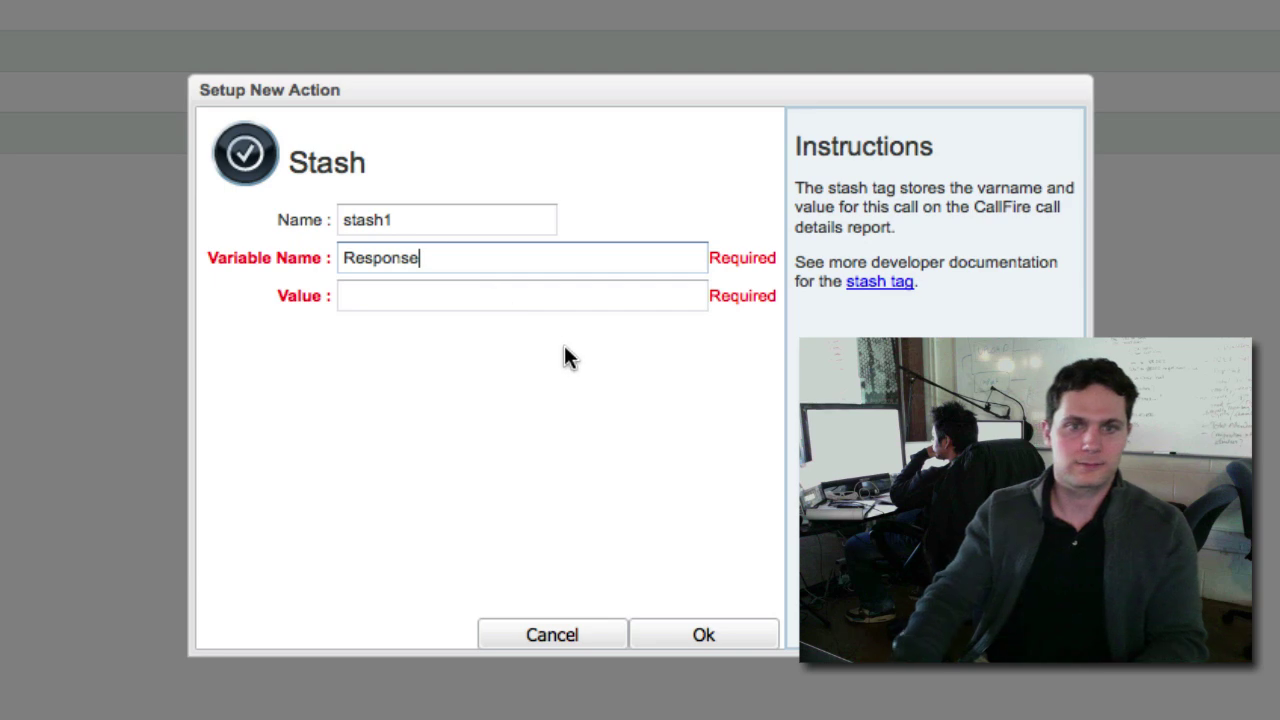
pyautogui.click(552, 295)
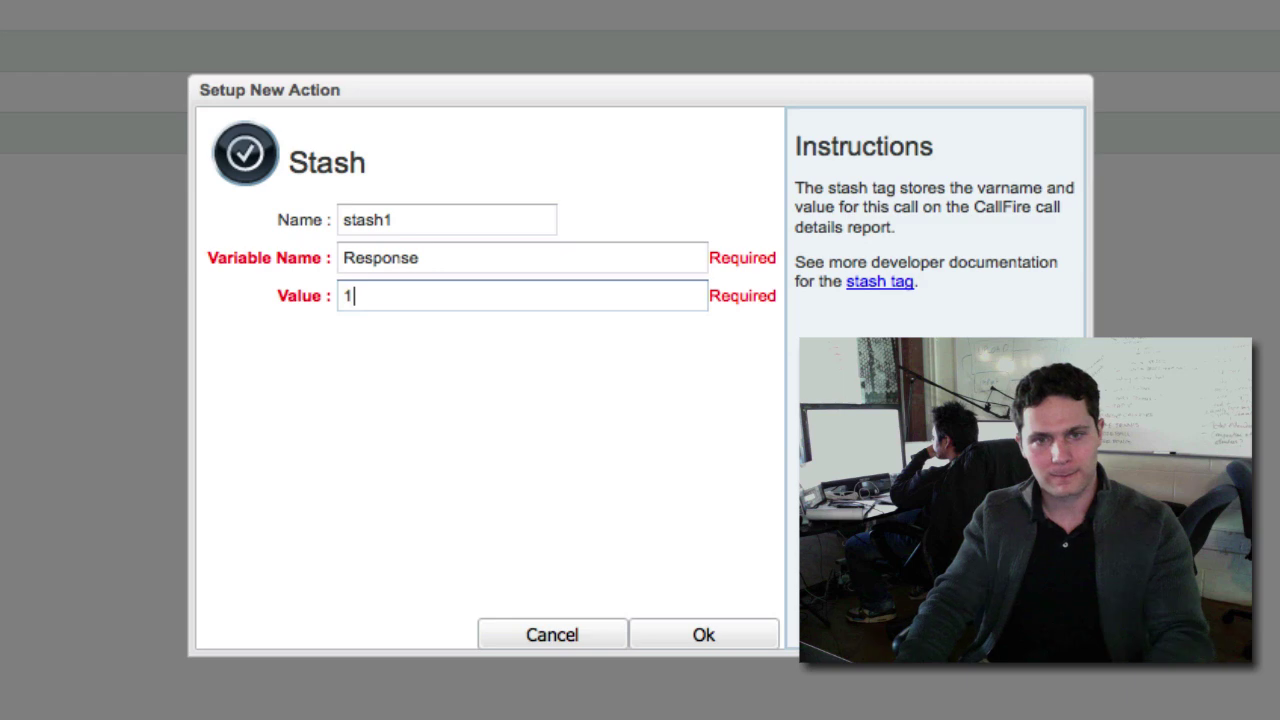
pyautogui.write('1')
pyautogui.click(737, 638)
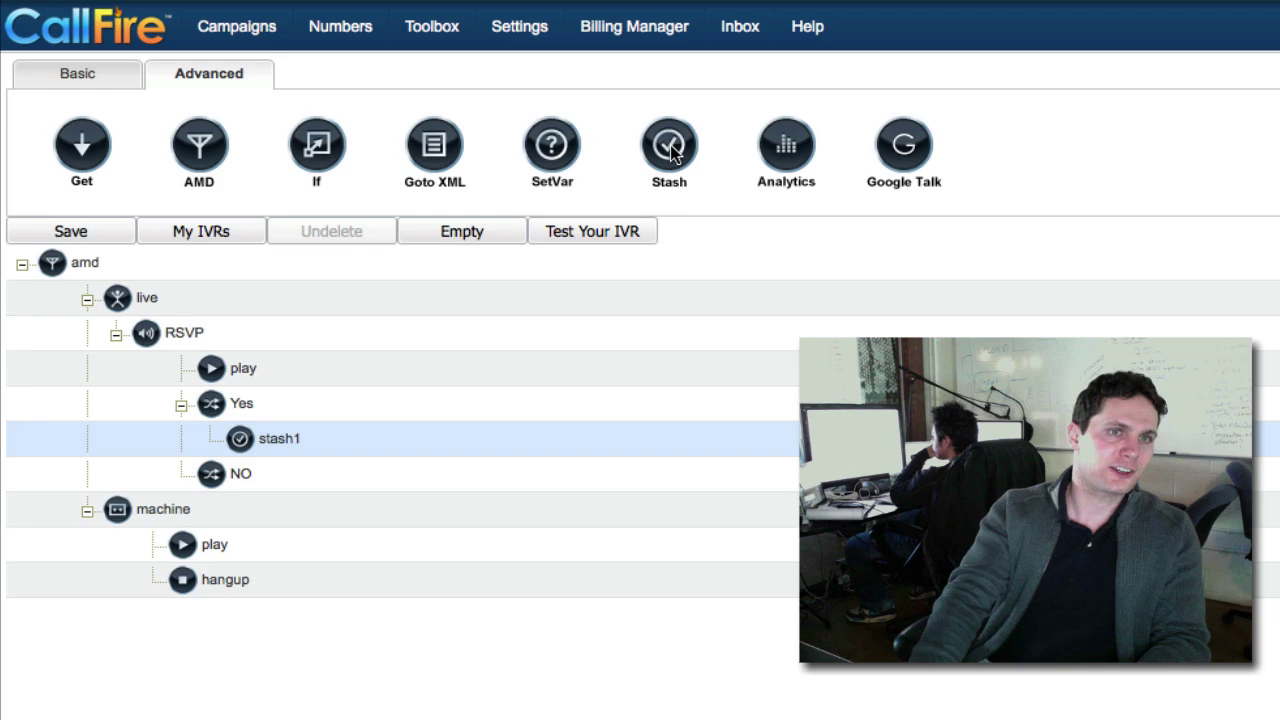
# Step: Add a Stash action under the NO keypress, named stash2, with variable name Response and value 2
pyautogui.moveTo(676, 148); pyautogui.dragTo(213, 477)
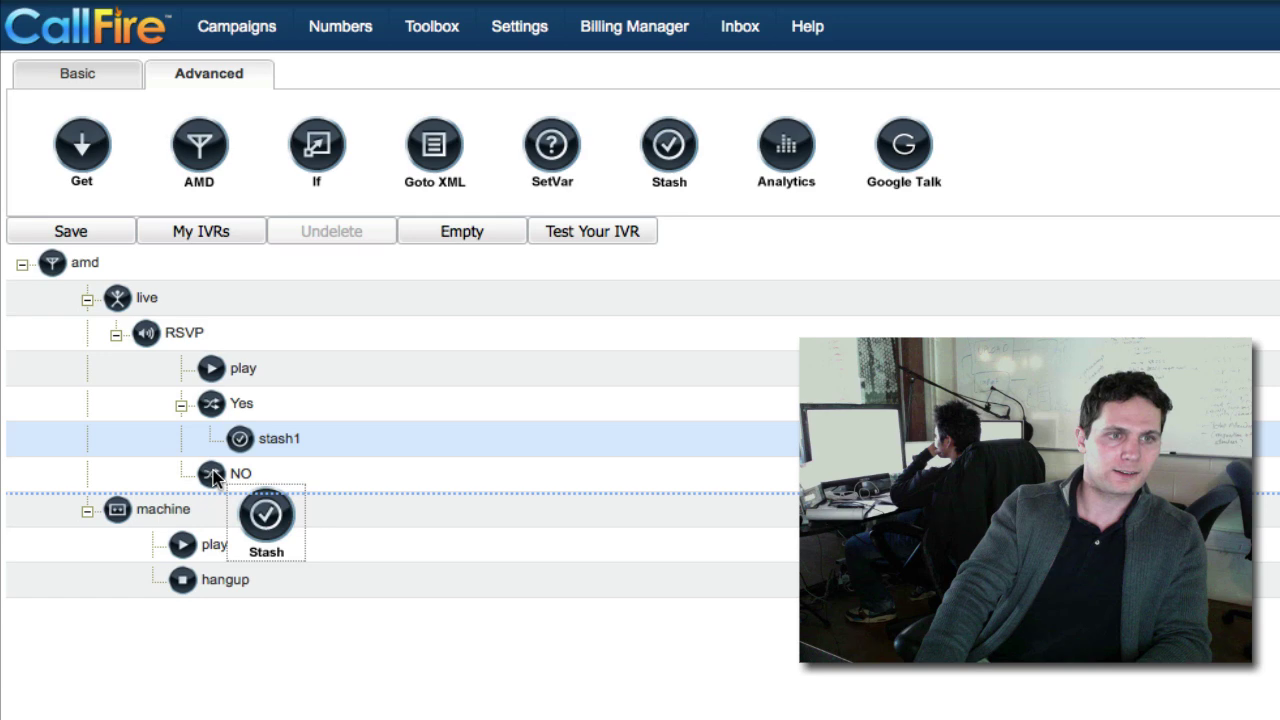
pyautogui.moveTo(213, 477); pyautogui.dragTo(213, 477)
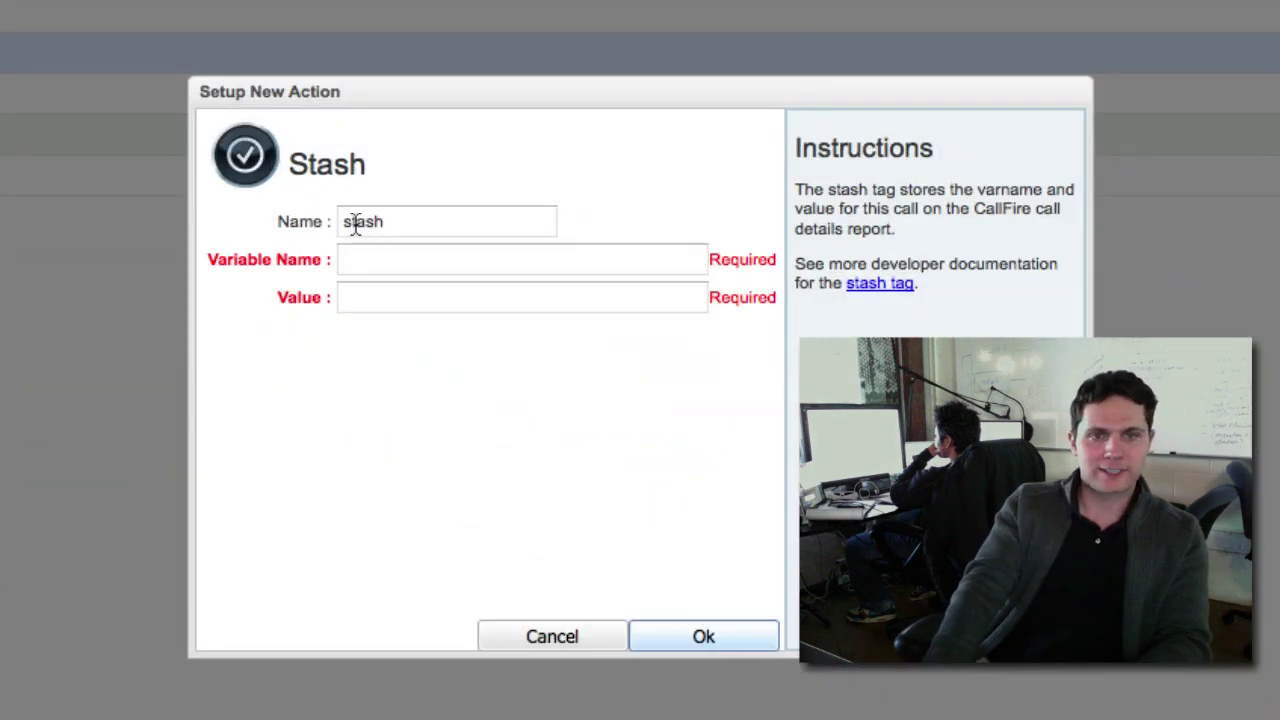
pyautogui.click(405, 222)
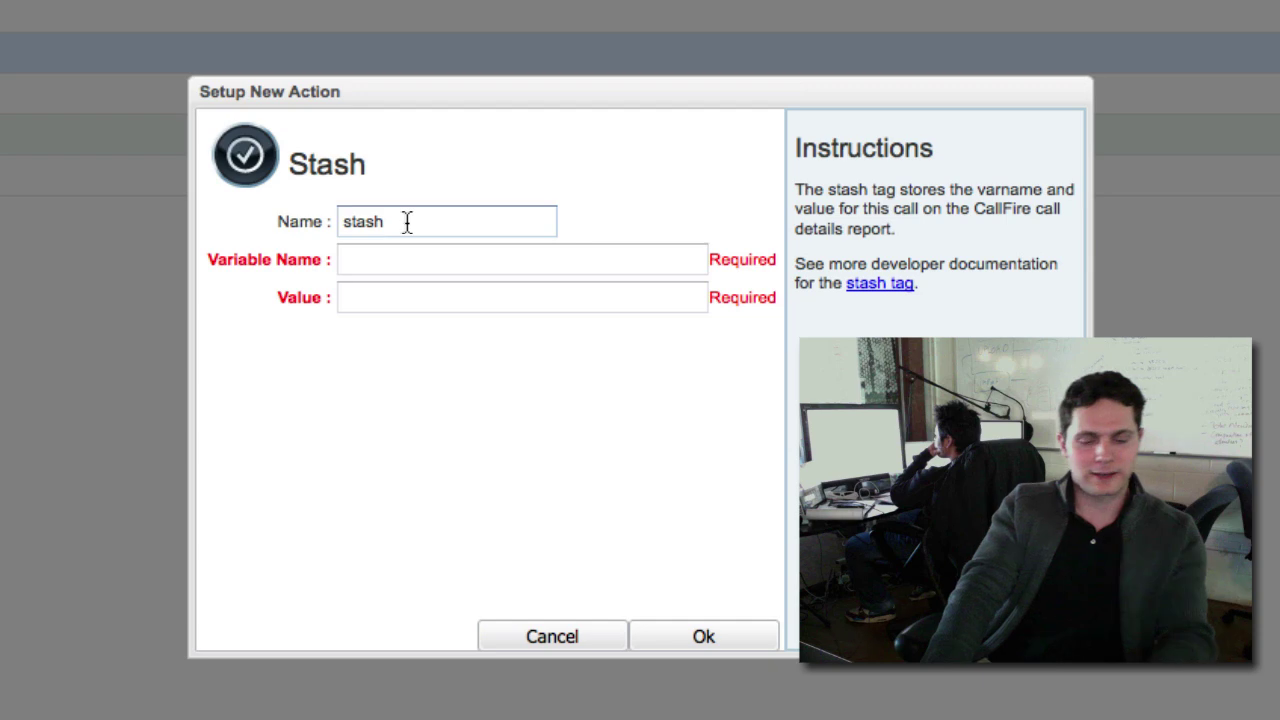
pyautogui.write('2')
pyautogui.click(416, 256)
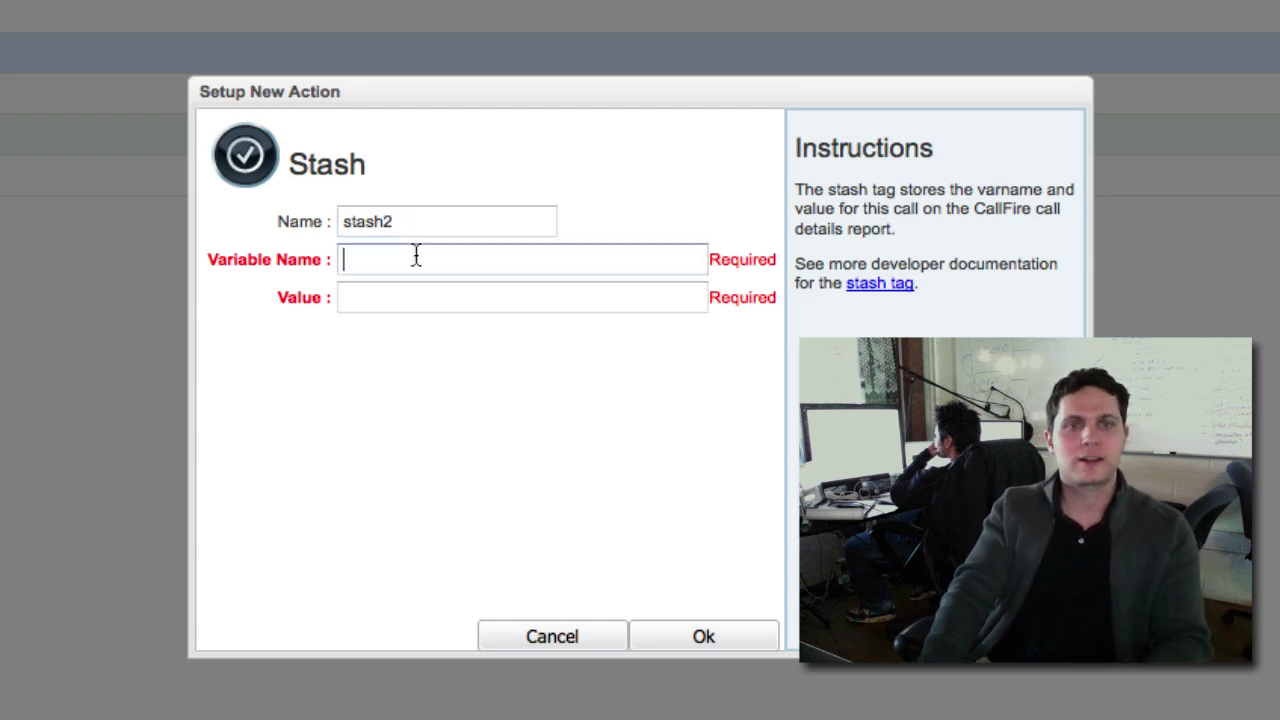
pyautogui.write('Res')
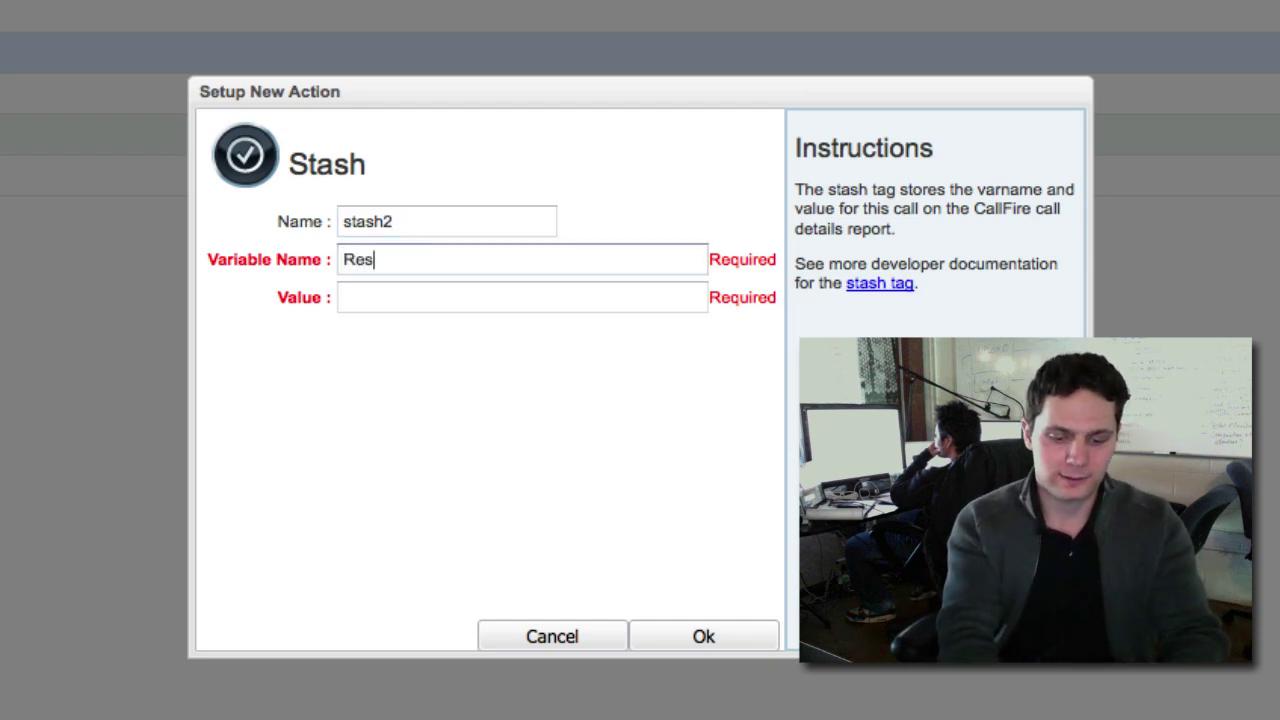
pyautogui.write('onse')
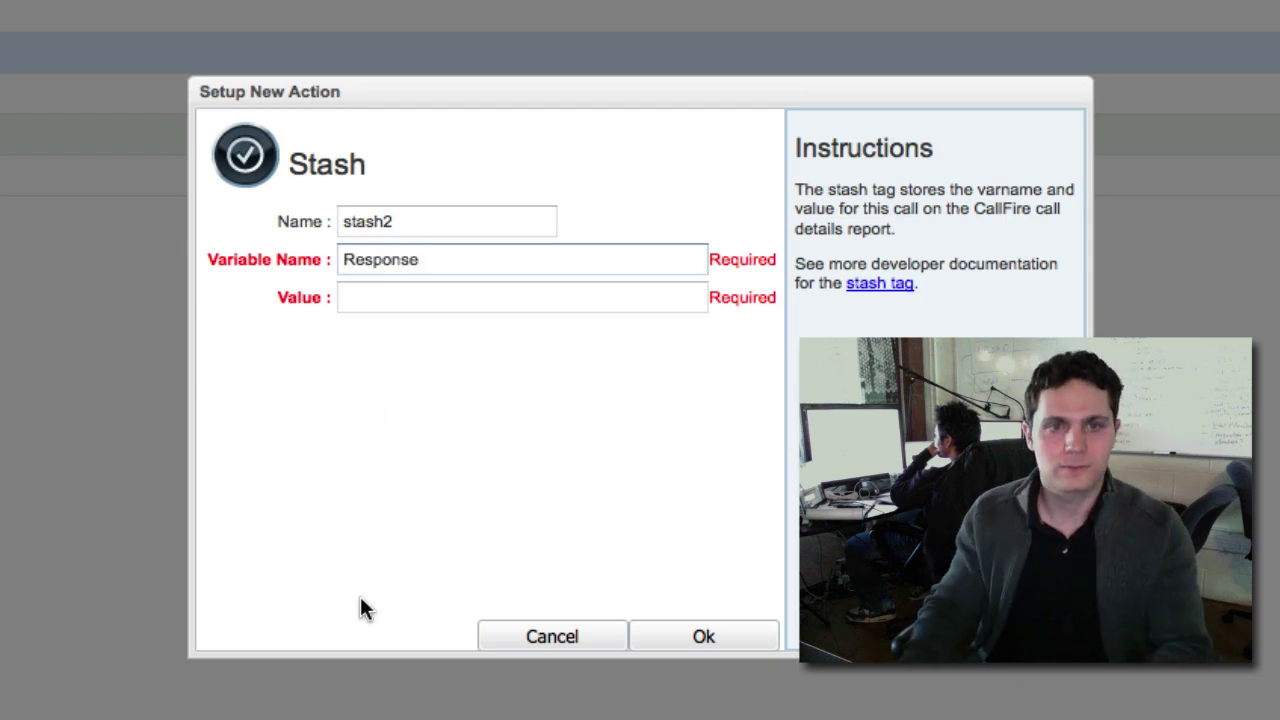
pyautogui.click(426, 298)
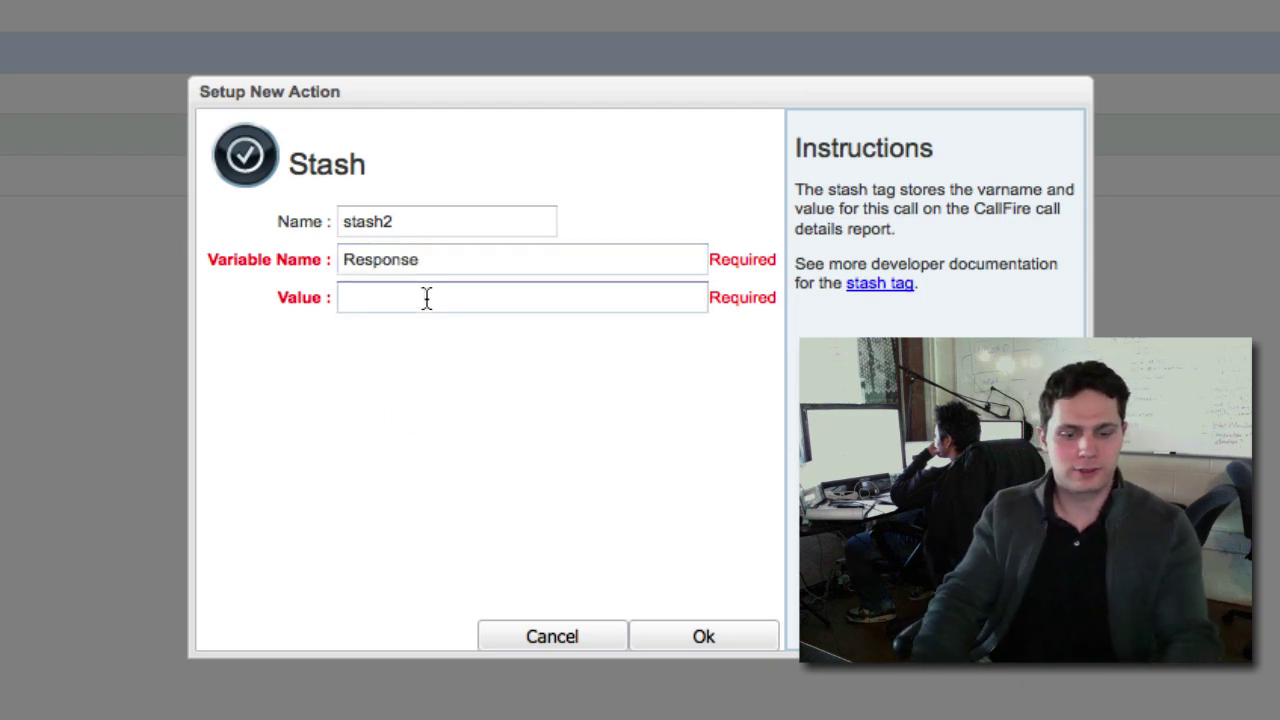
pyautogui.write('2')
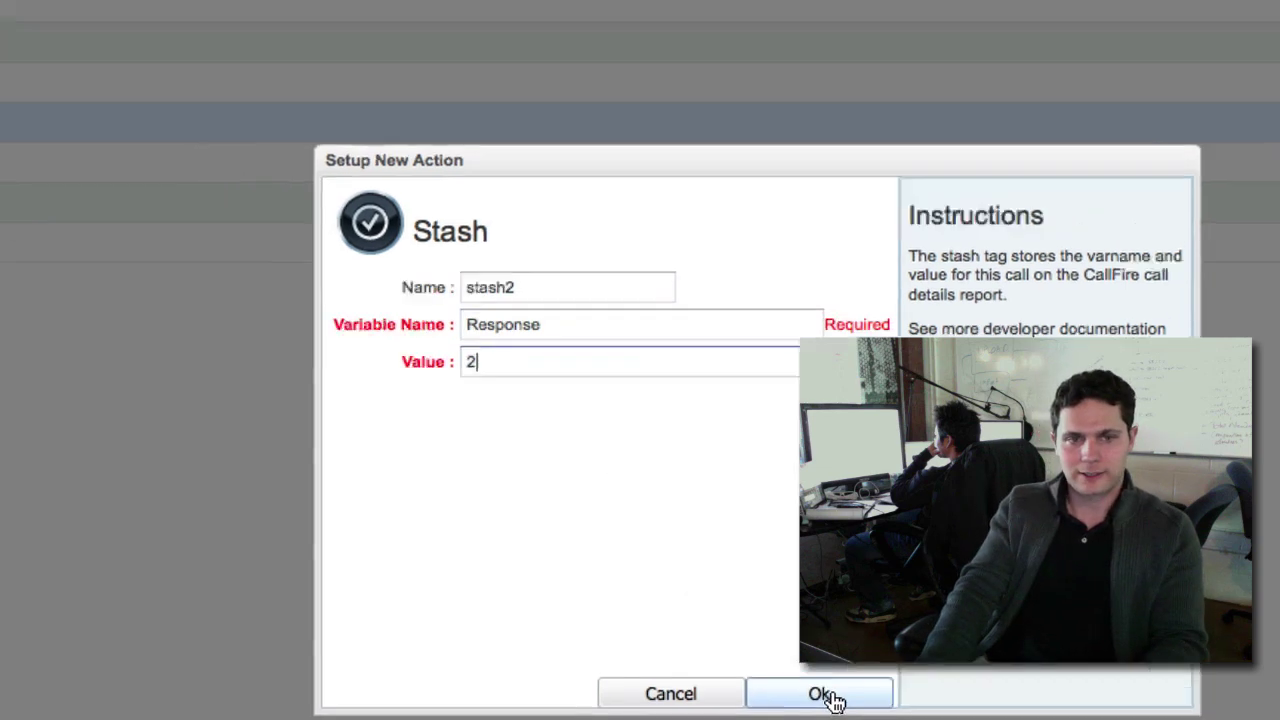
pyautogui.click(715, 640)
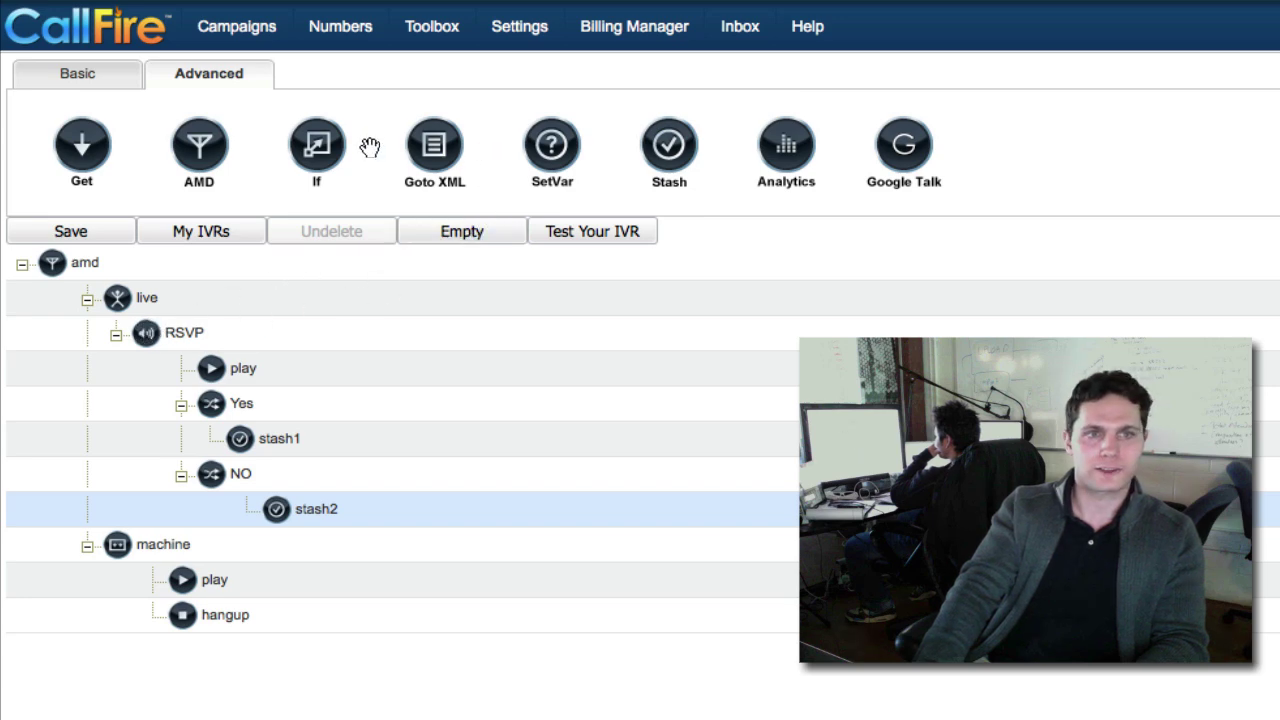
# Step: Add a Hangup action directly under the live branch, after the RSVP menu
pyautogui.click(77, 80)
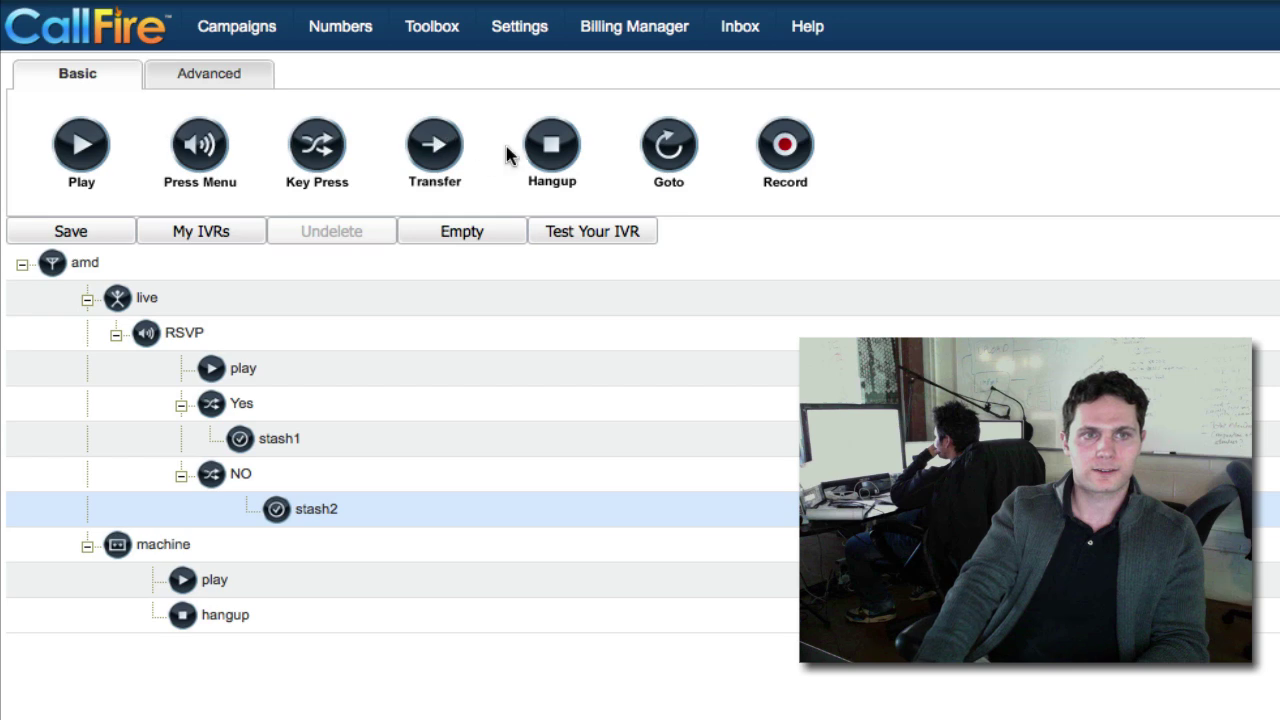
pyautogui.moveTo(565, 152); pyautogui.dragTo(142, 517)
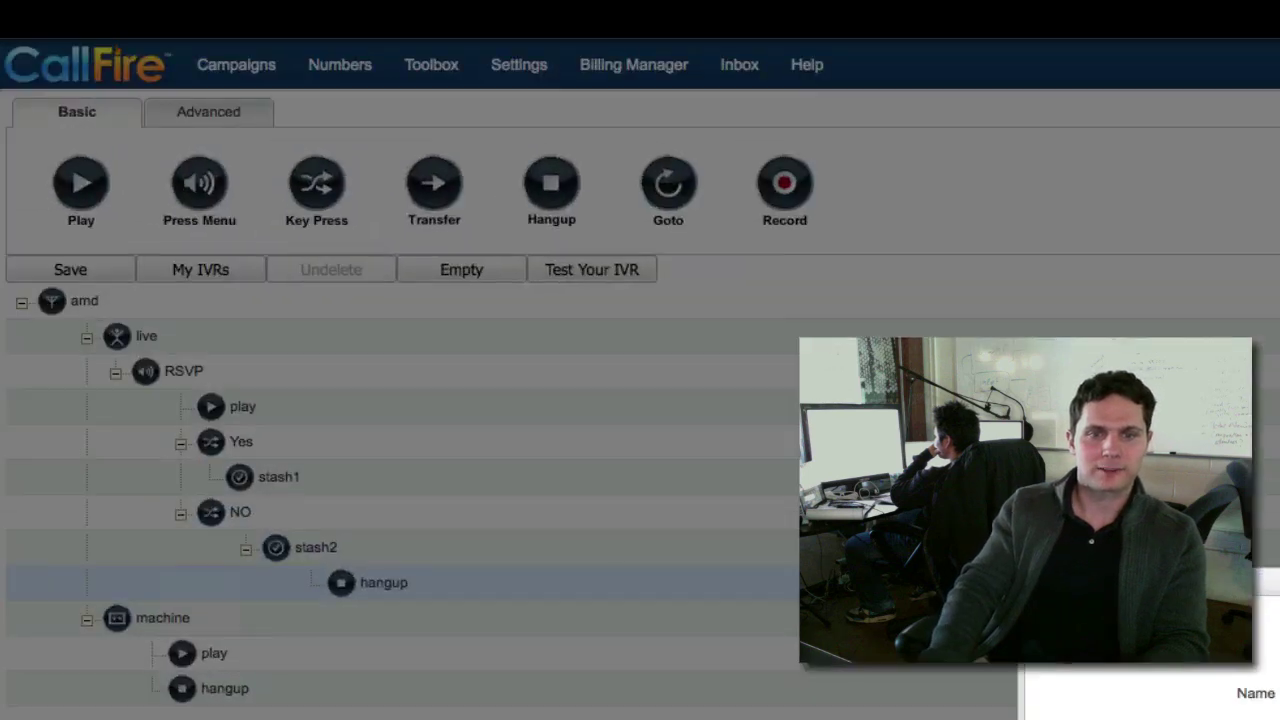
pyautogui.press('Return')
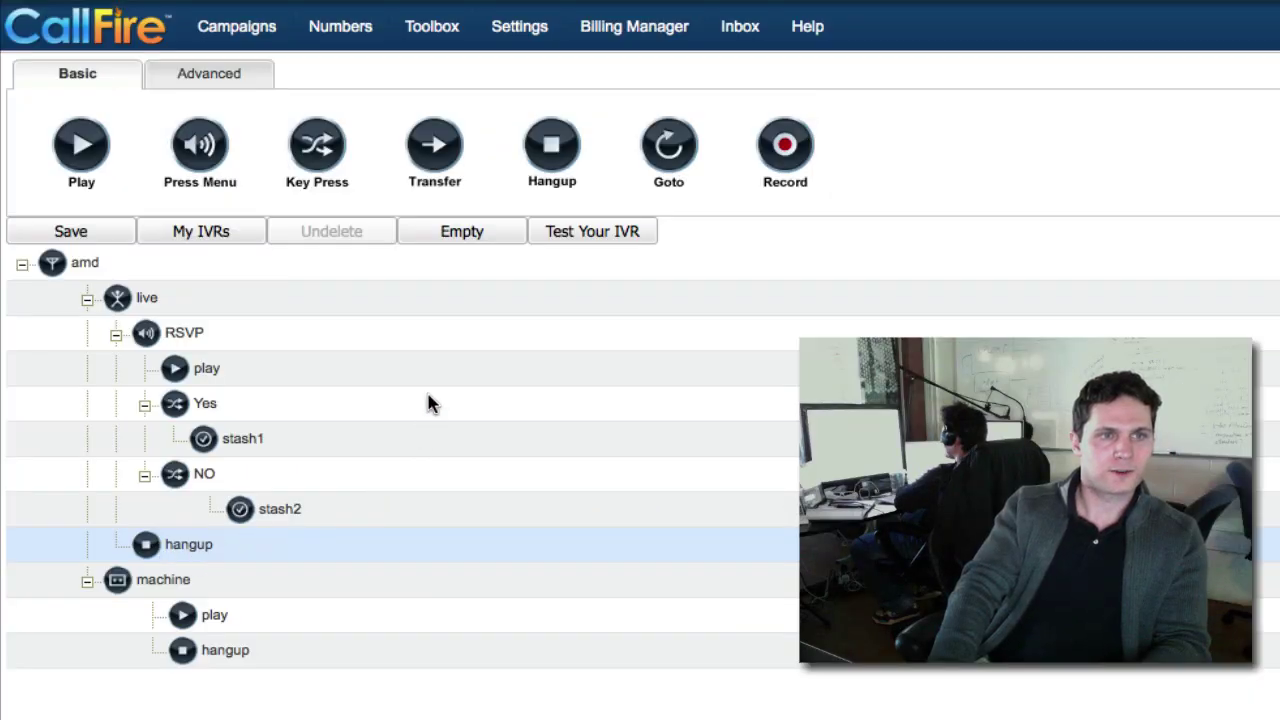
# Step: Save the IVR as Invitation with the description "This is an invitation to a party,", overwriting the existing file
pyautogui.click(70, 234)
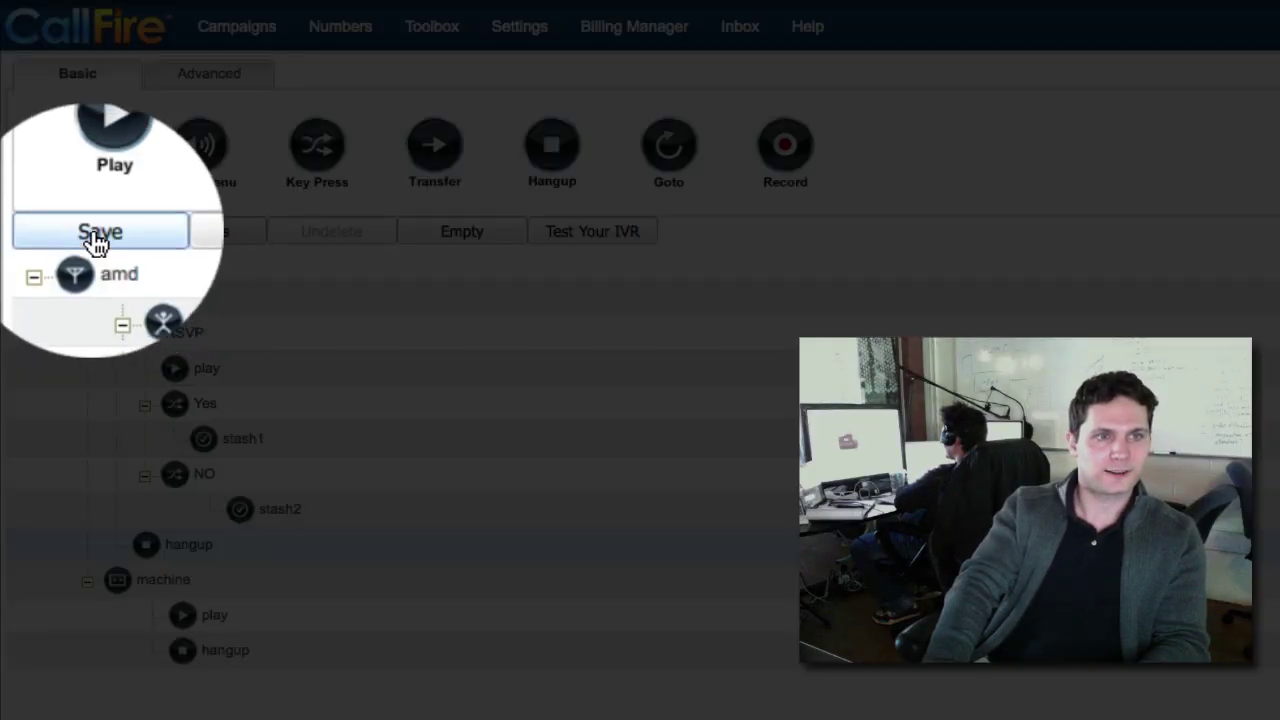
pyautogui.click(97, 240)
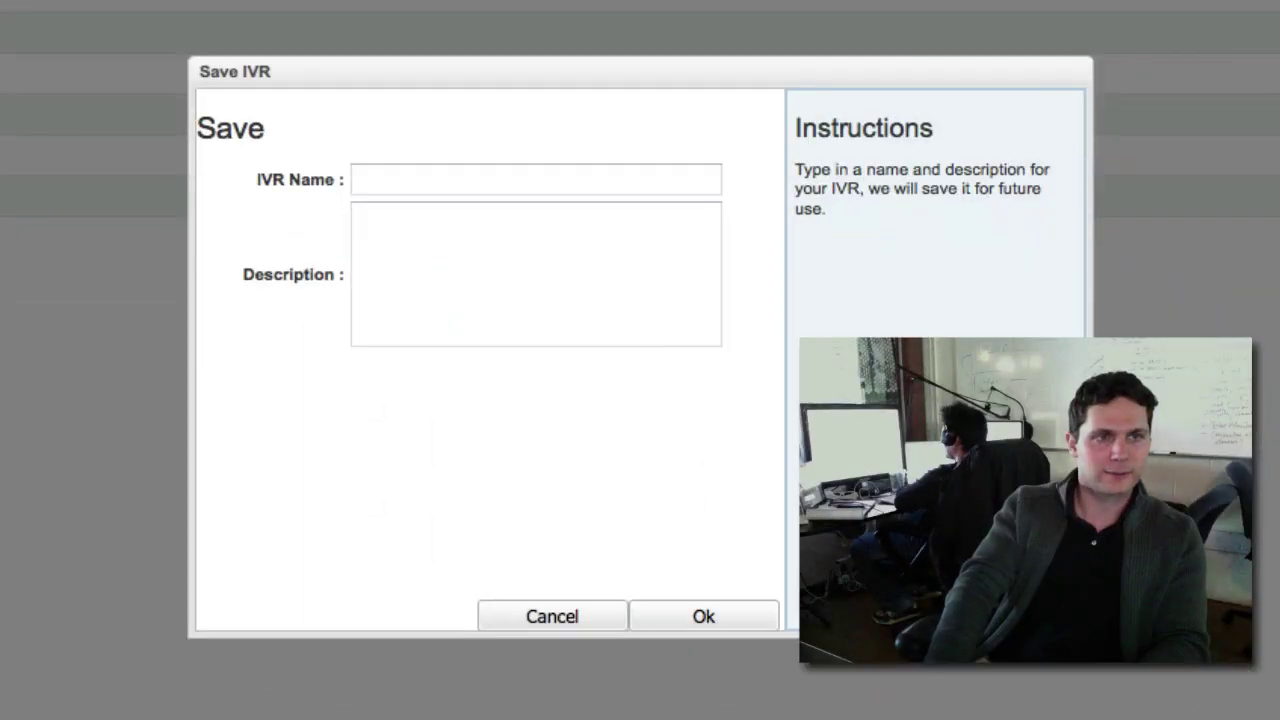
pyautogui.click(377, 179)
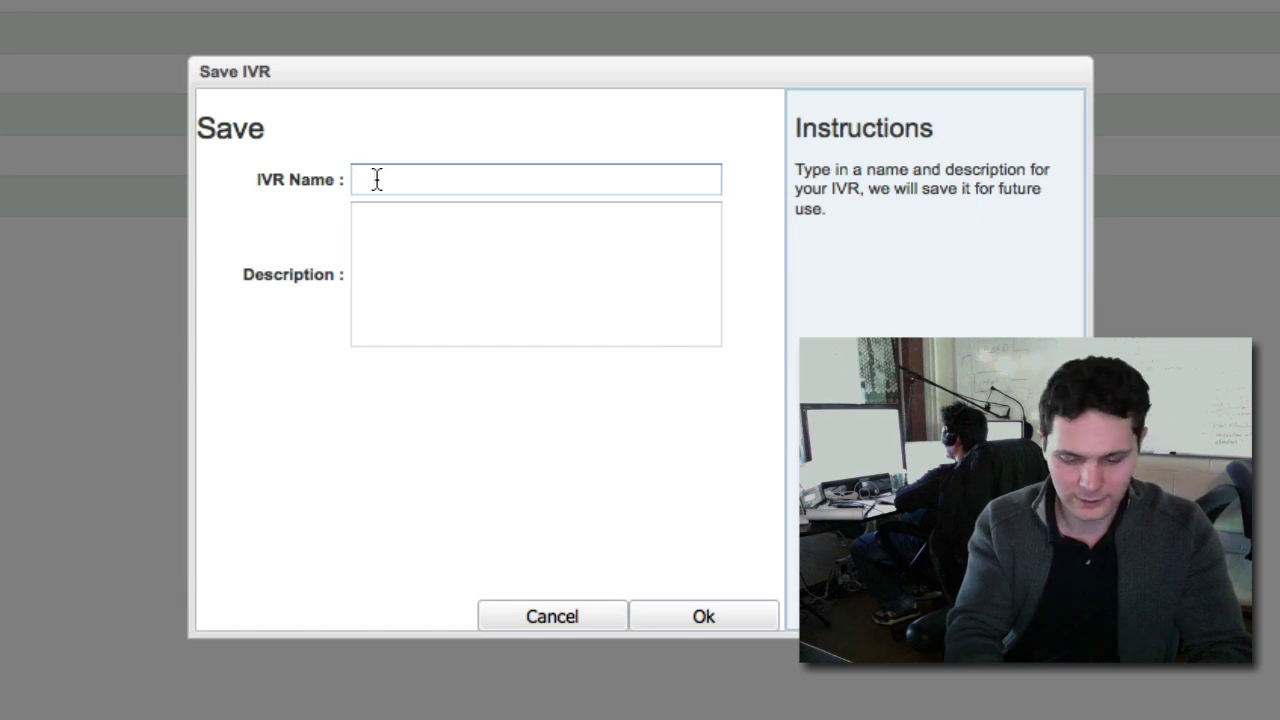
pyautogui.write('Invit')
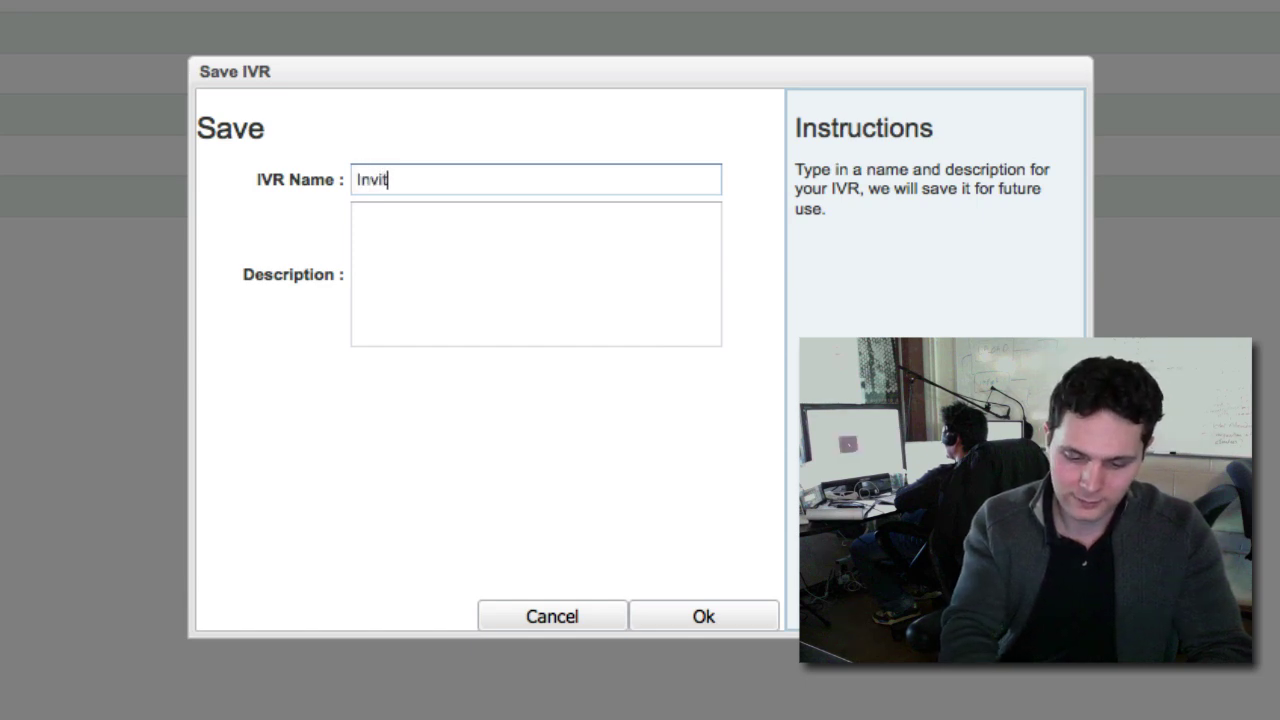
pyautogui.write('ation')
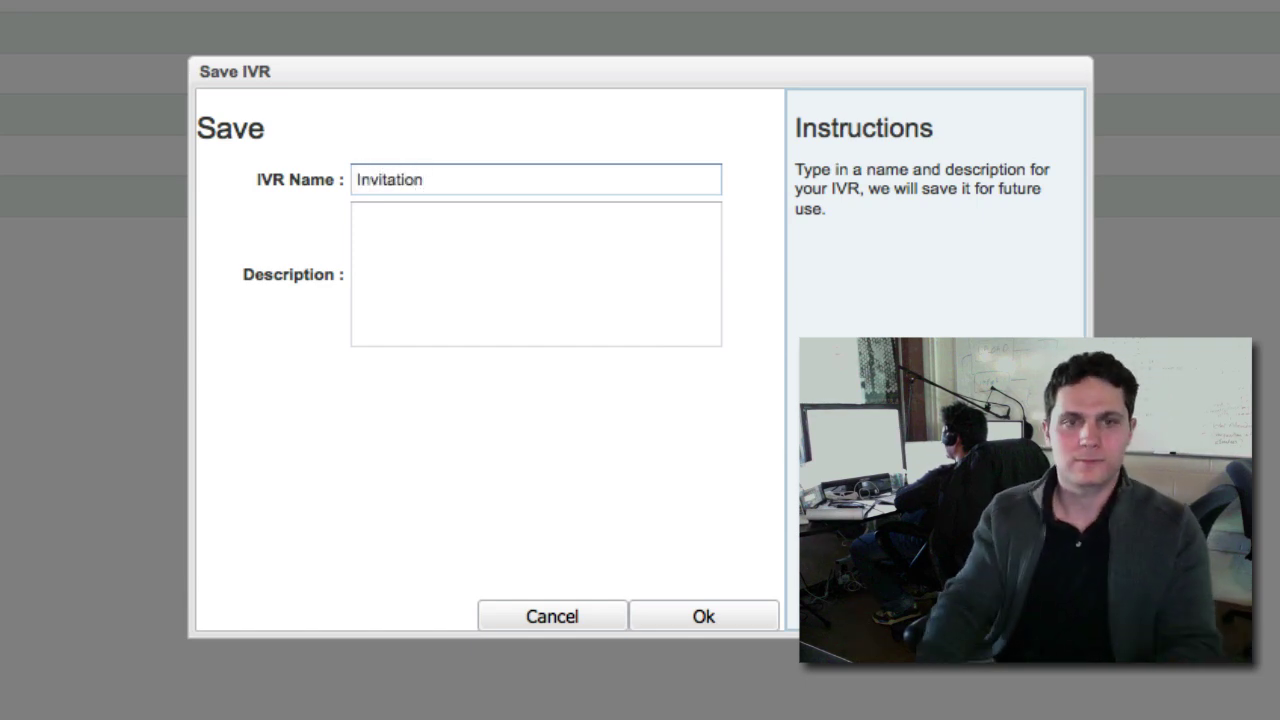
pyautogui.click(450, 289)
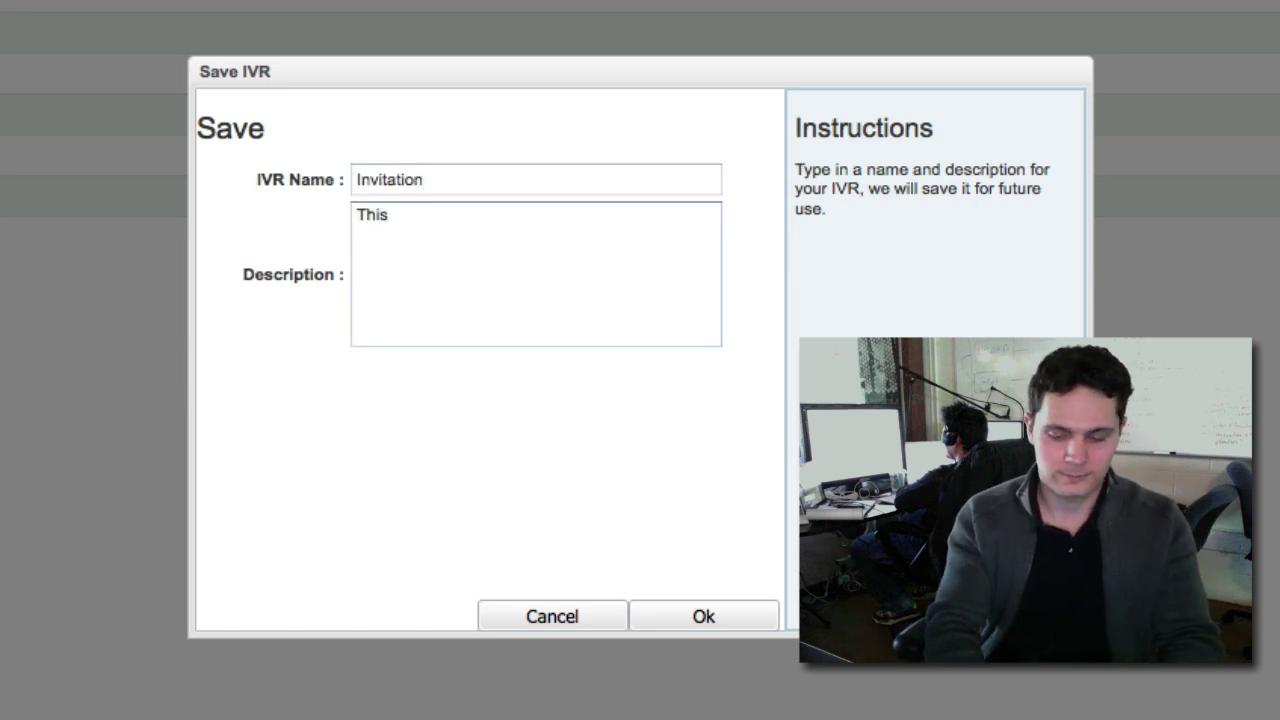
pyautogui.write('This is an invit')
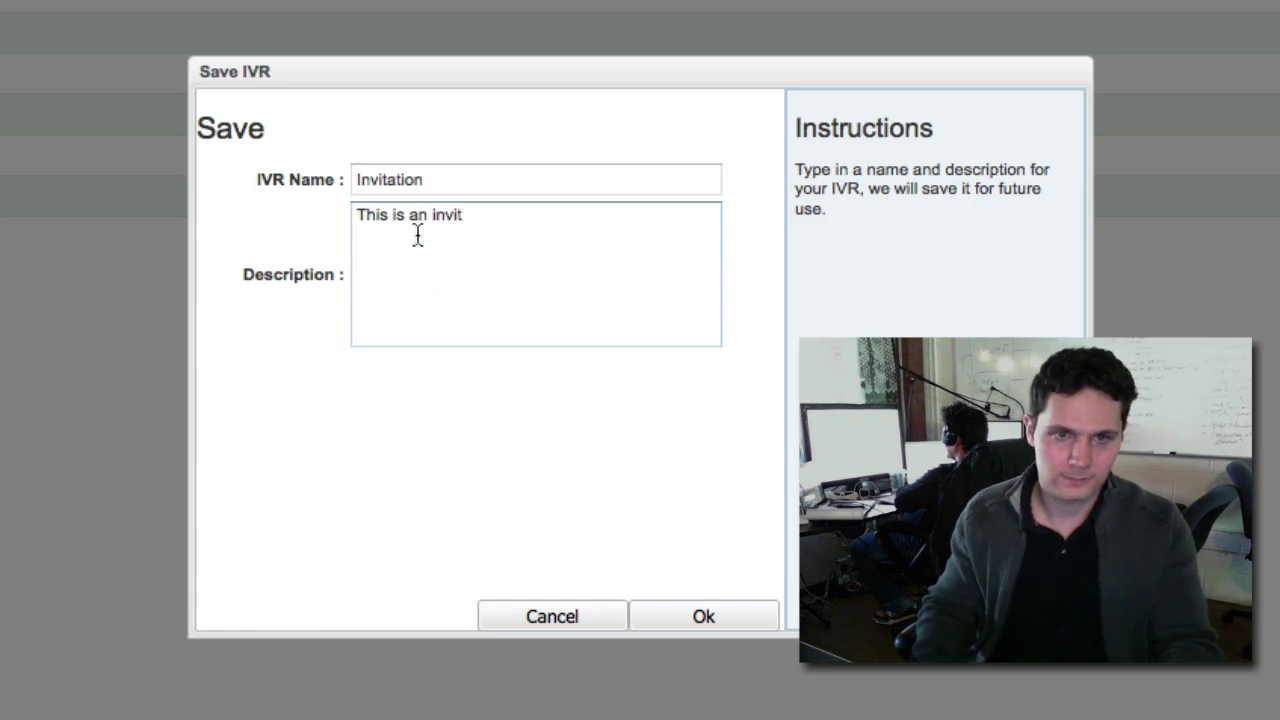
pyautogui.write('ati')
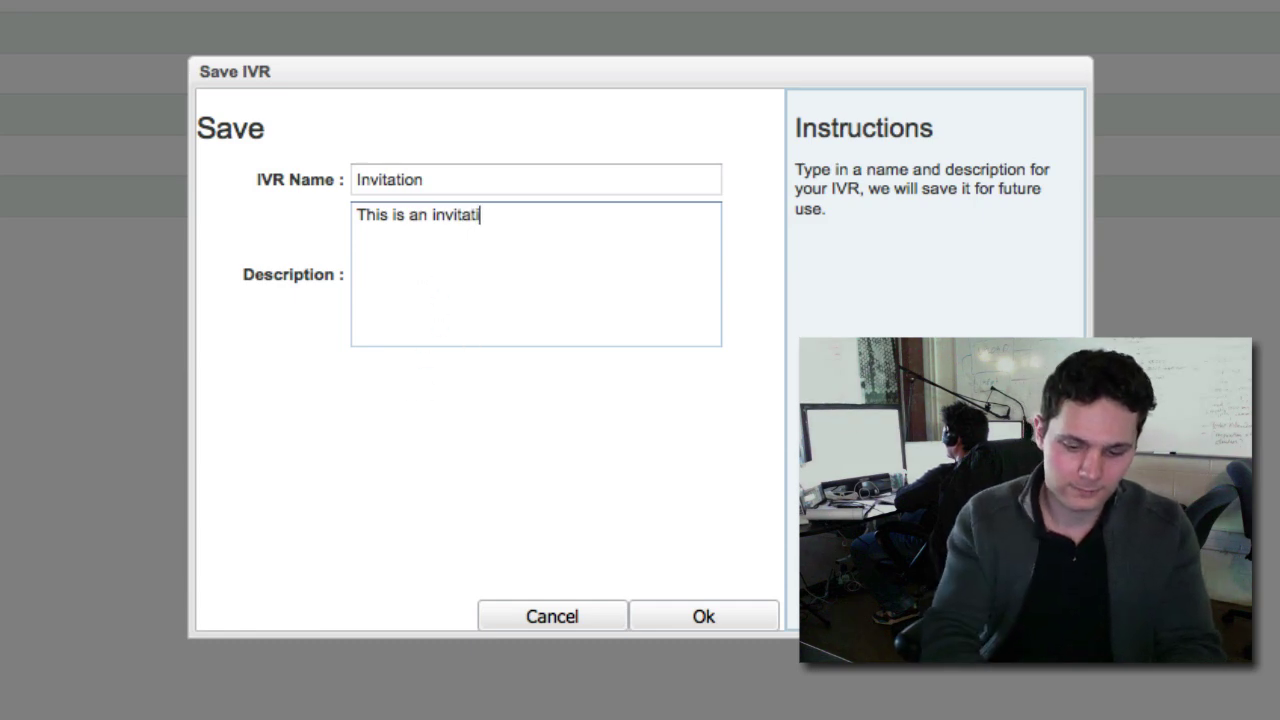
pyautogui.write('on to a ')
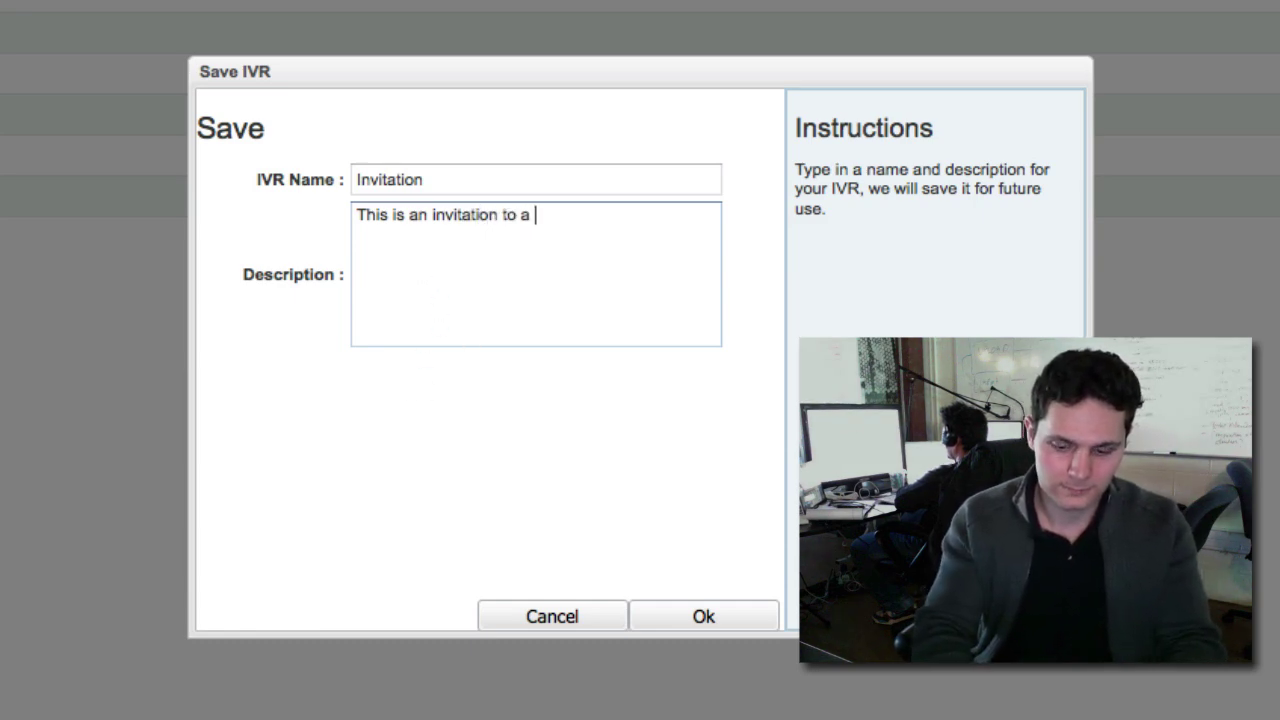
pyautogui.write('party,')
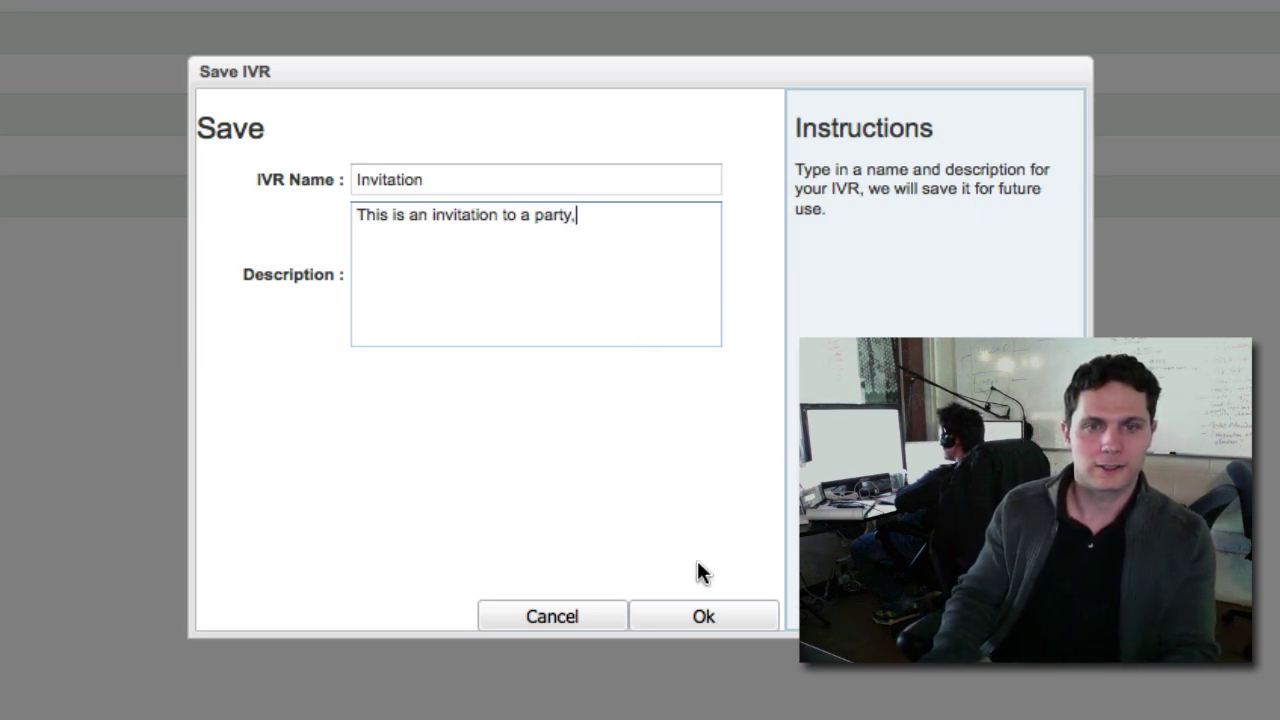
pyautogui.click(712, 616)
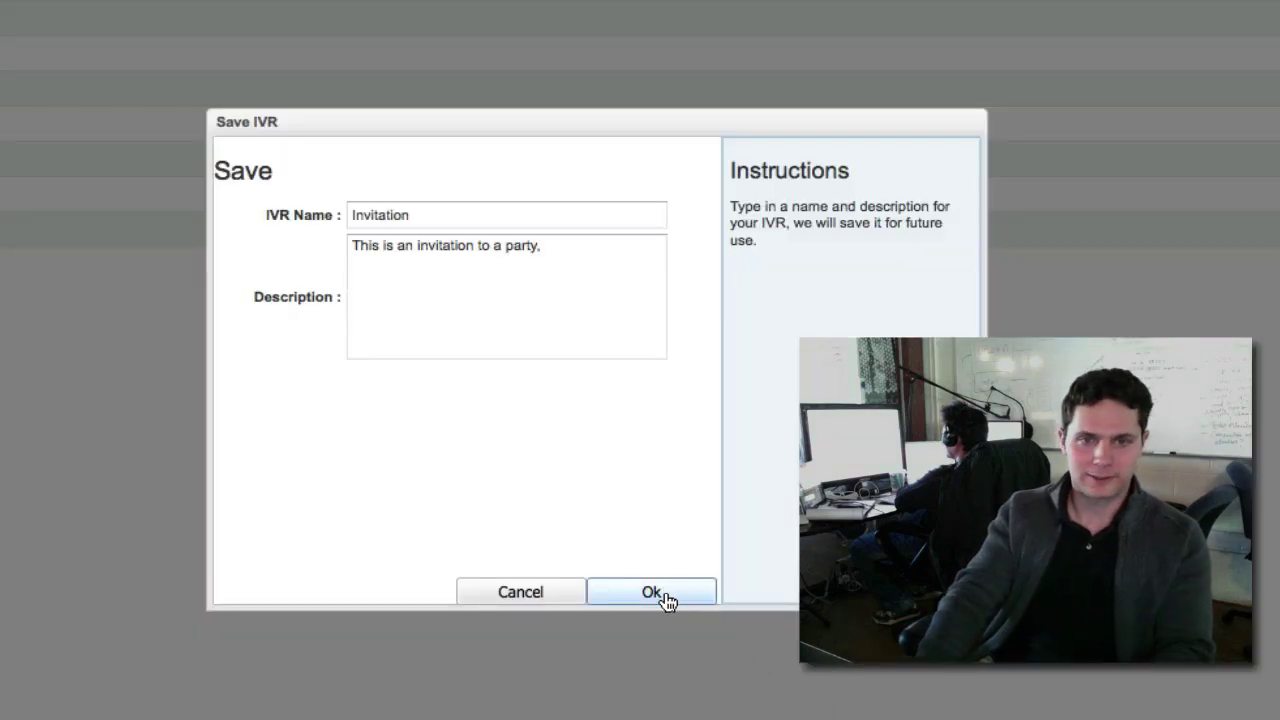
pyautogui.click(664, 594)
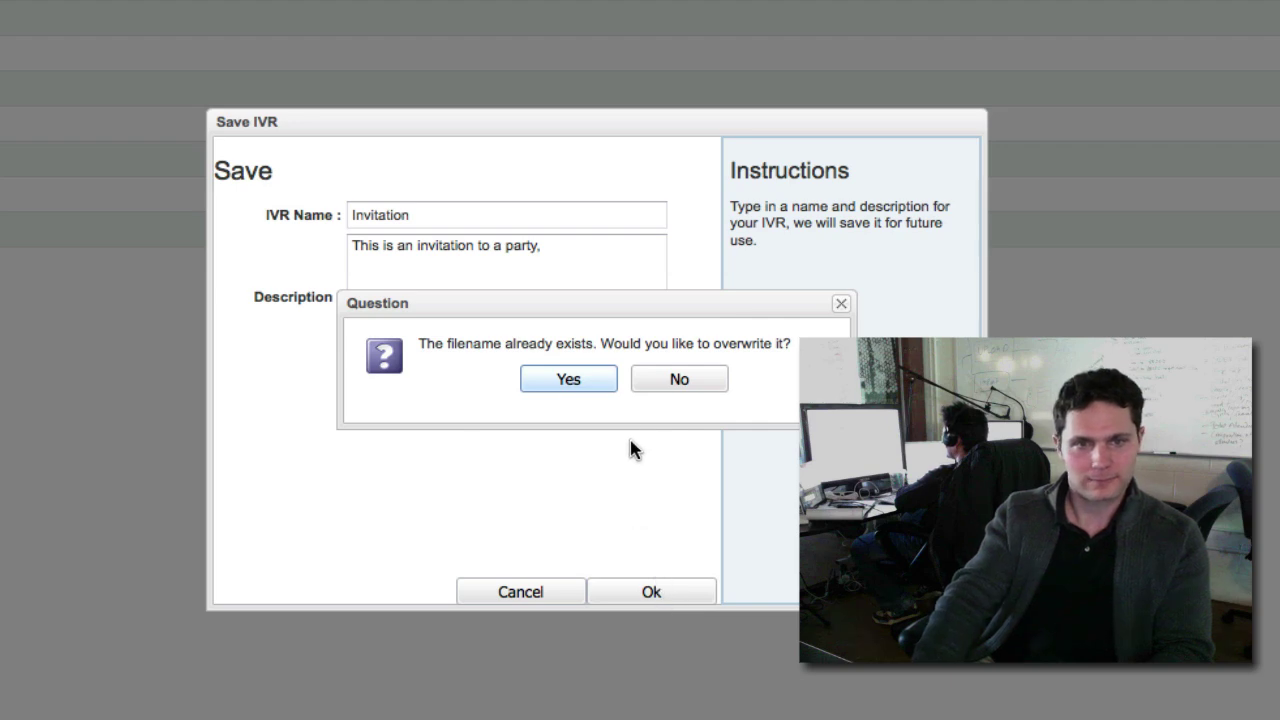
pyautogui.click(580, 384)
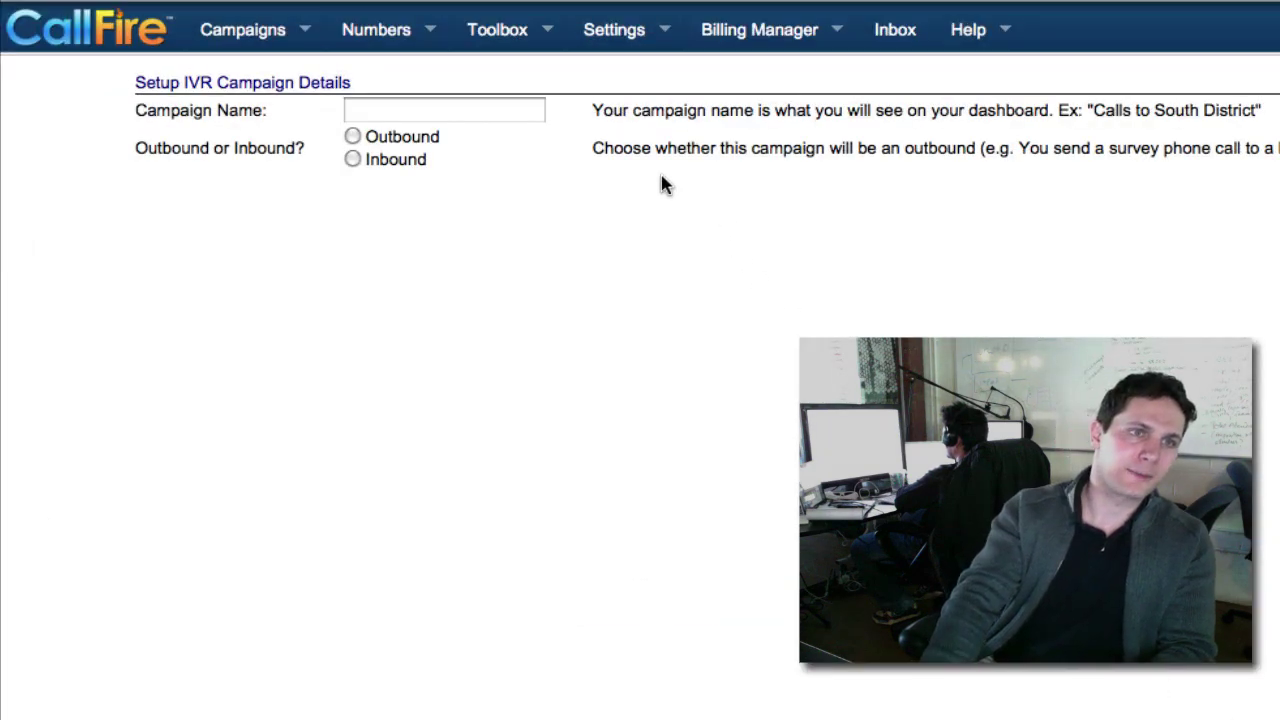
# Step: Set the IVR campaign's direction to Outbound in the campaign details
pyautogui.click(517, 113)
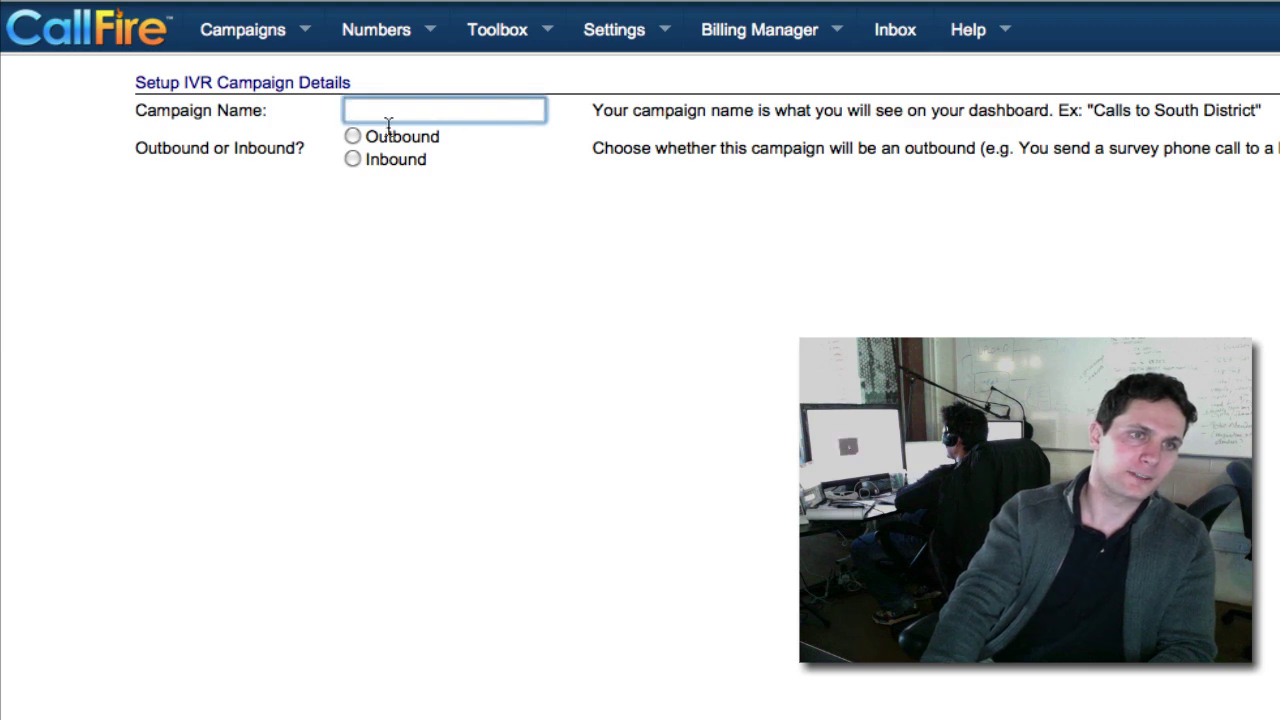
pyautogui.click(353, 136)
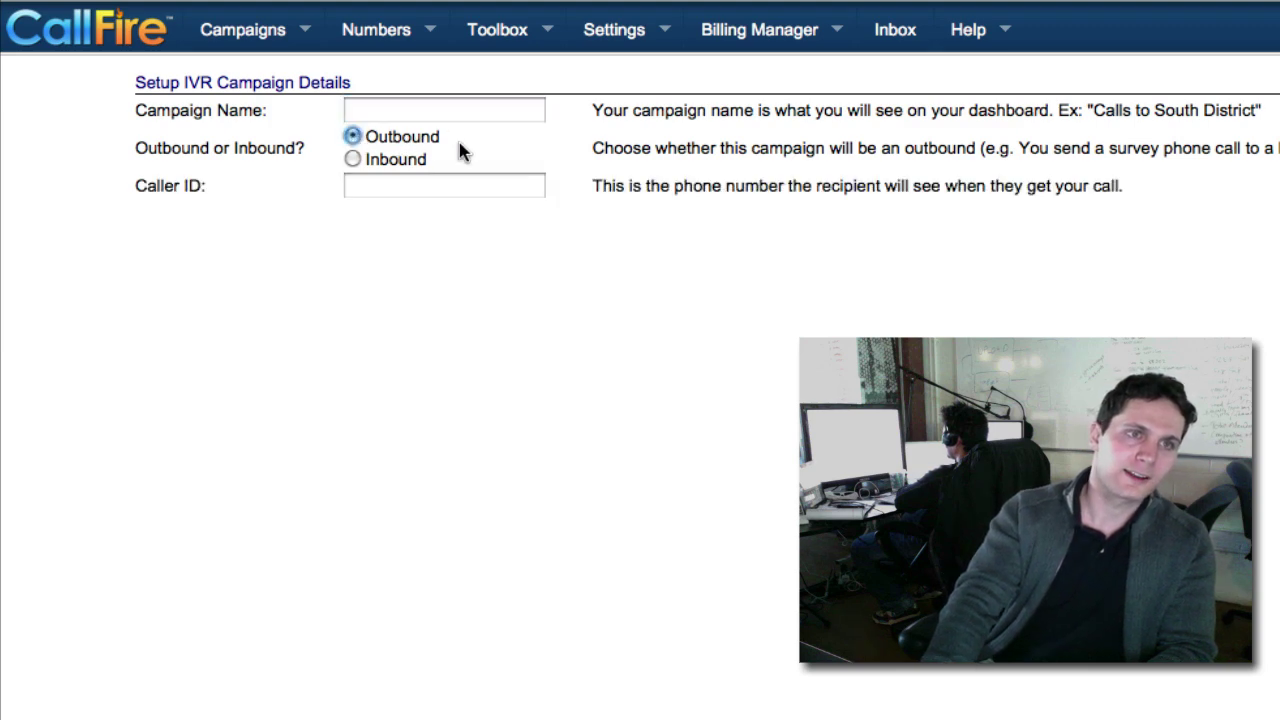